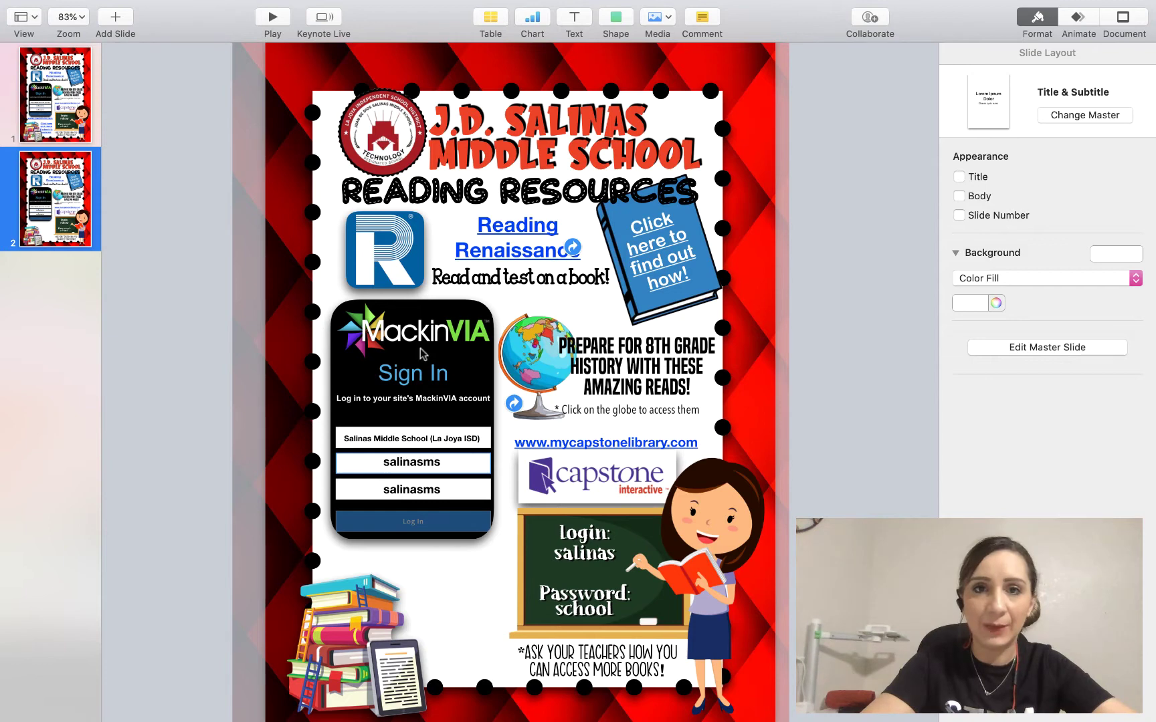
click(574, 16)
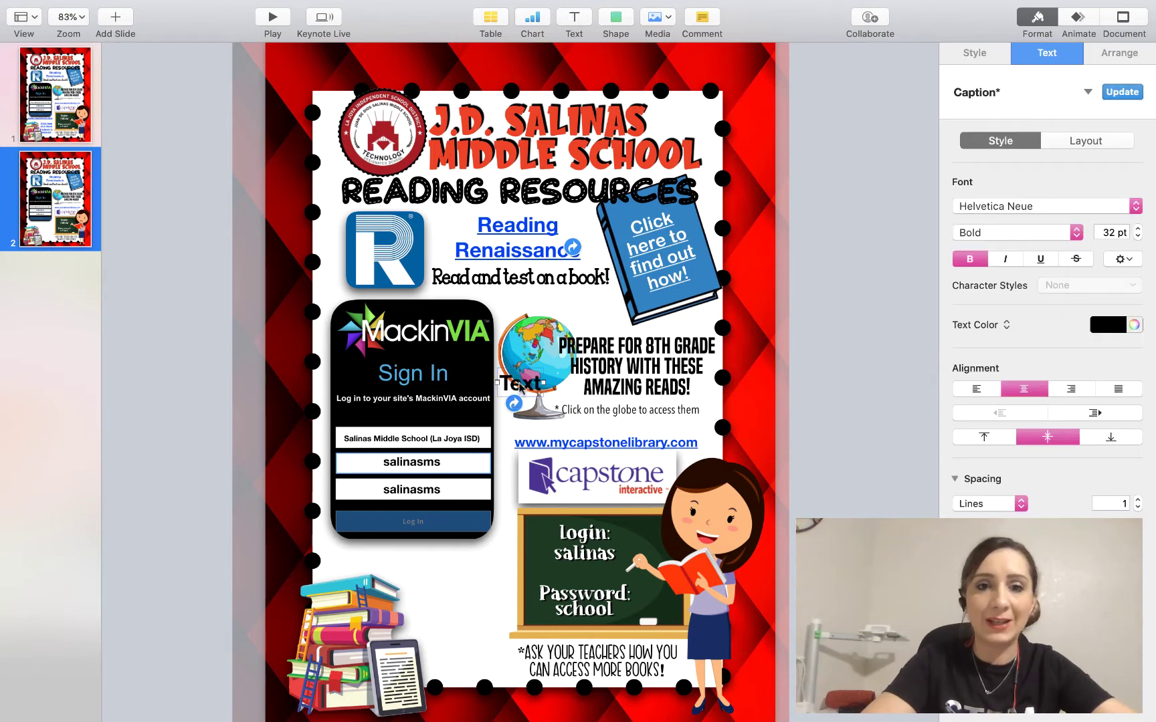
drag(522, 388, 409, 561)
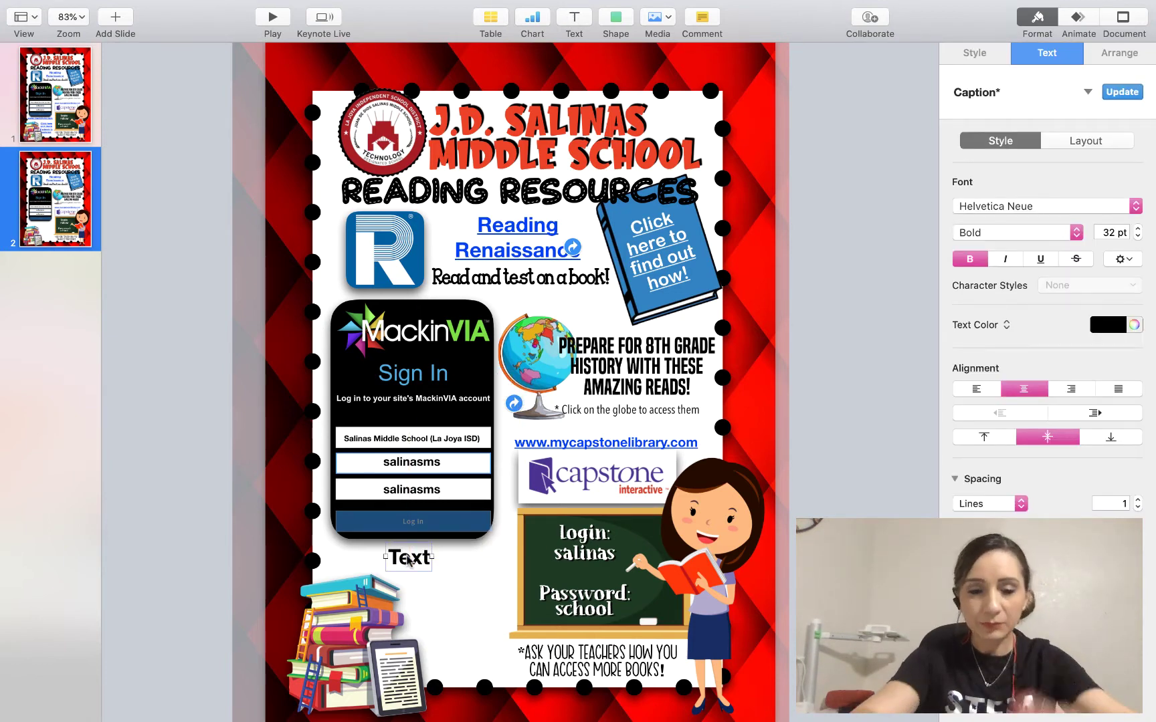
text(www.)
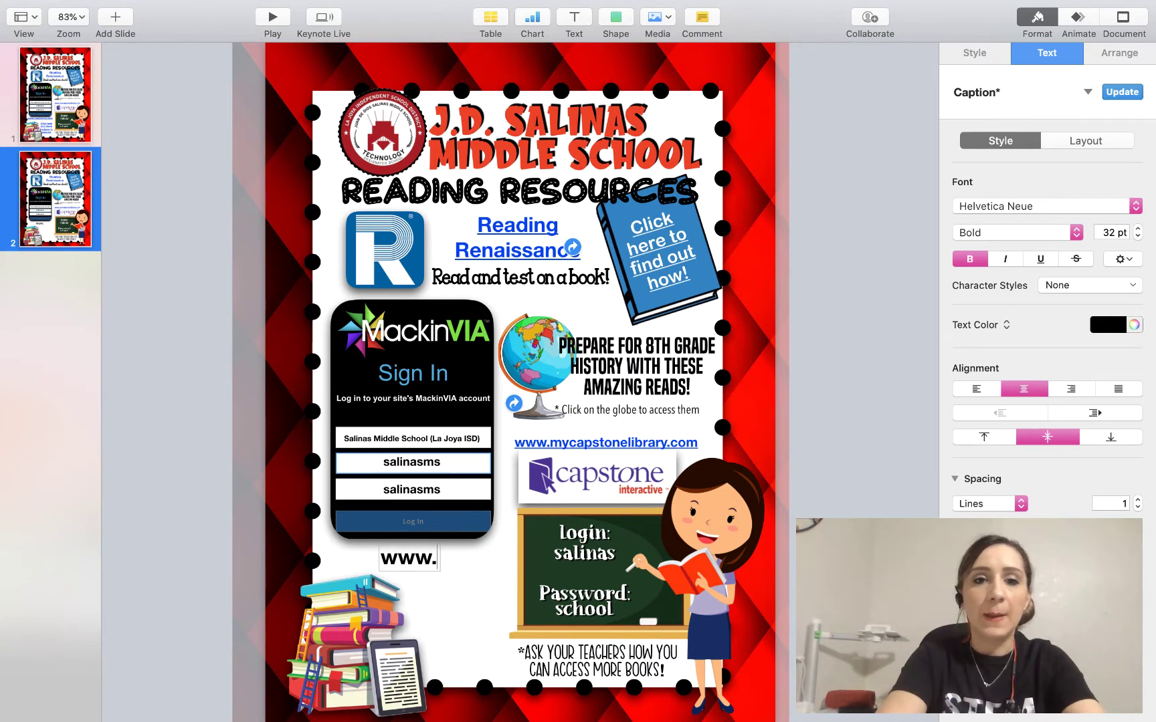
text(mackinvia.c)
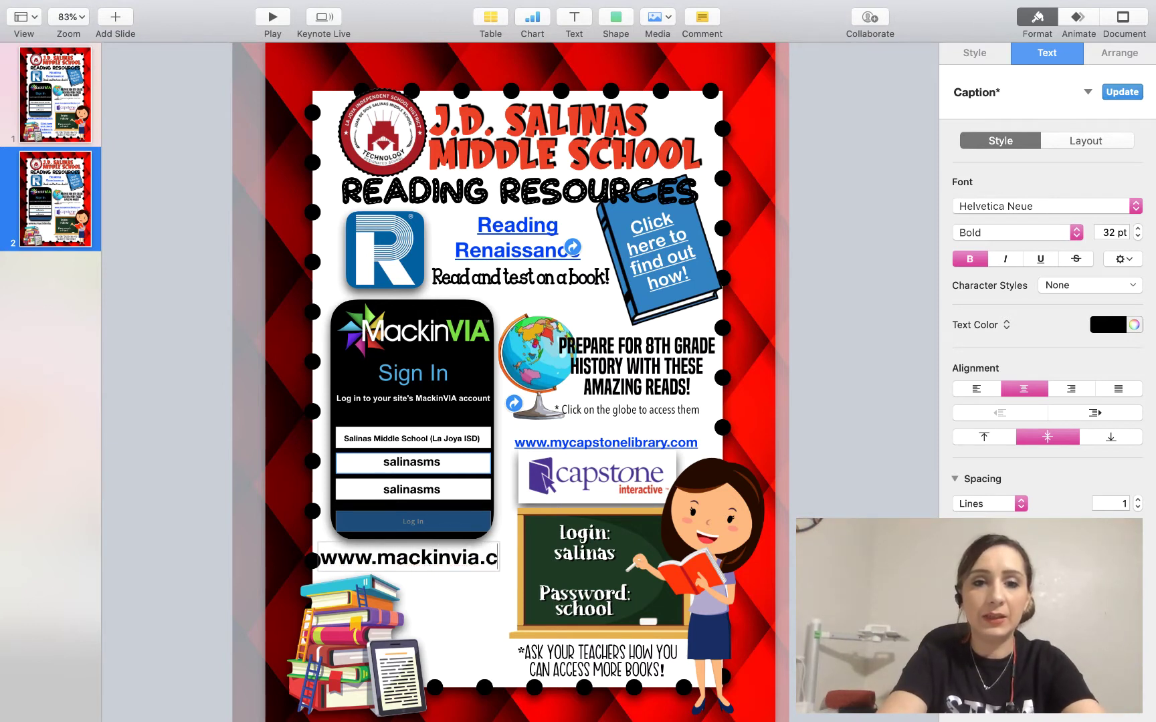
text(om)
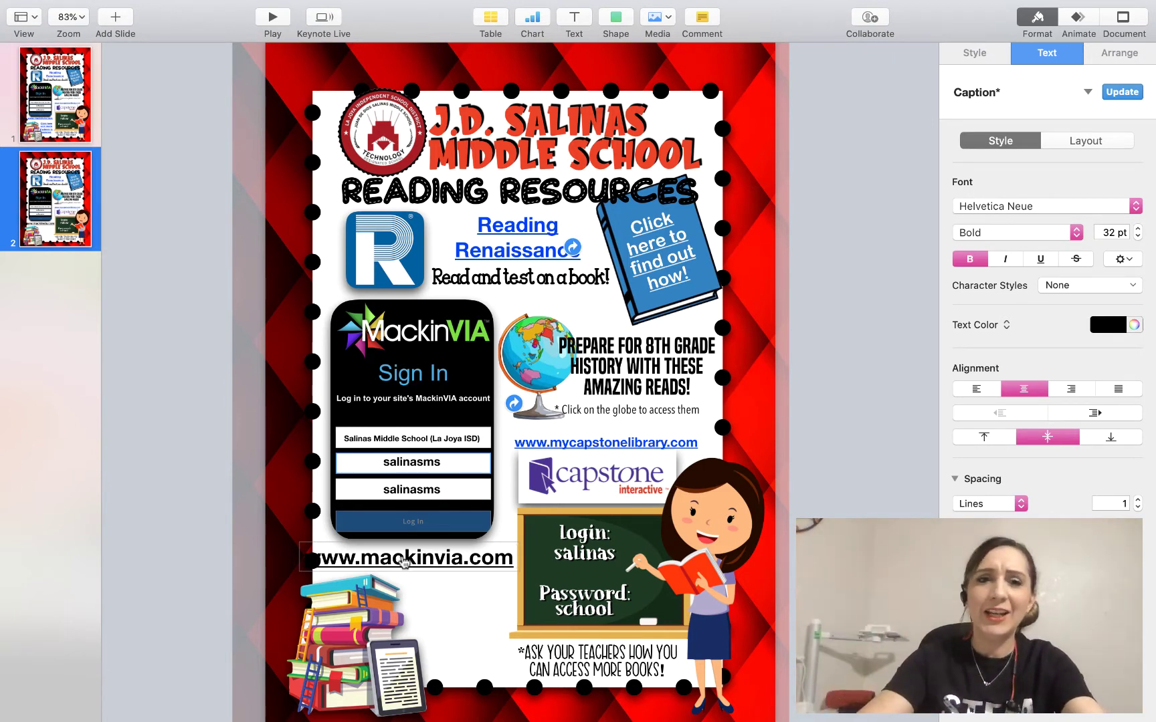
key(Escape)
drag(446, 566, 450, 563)
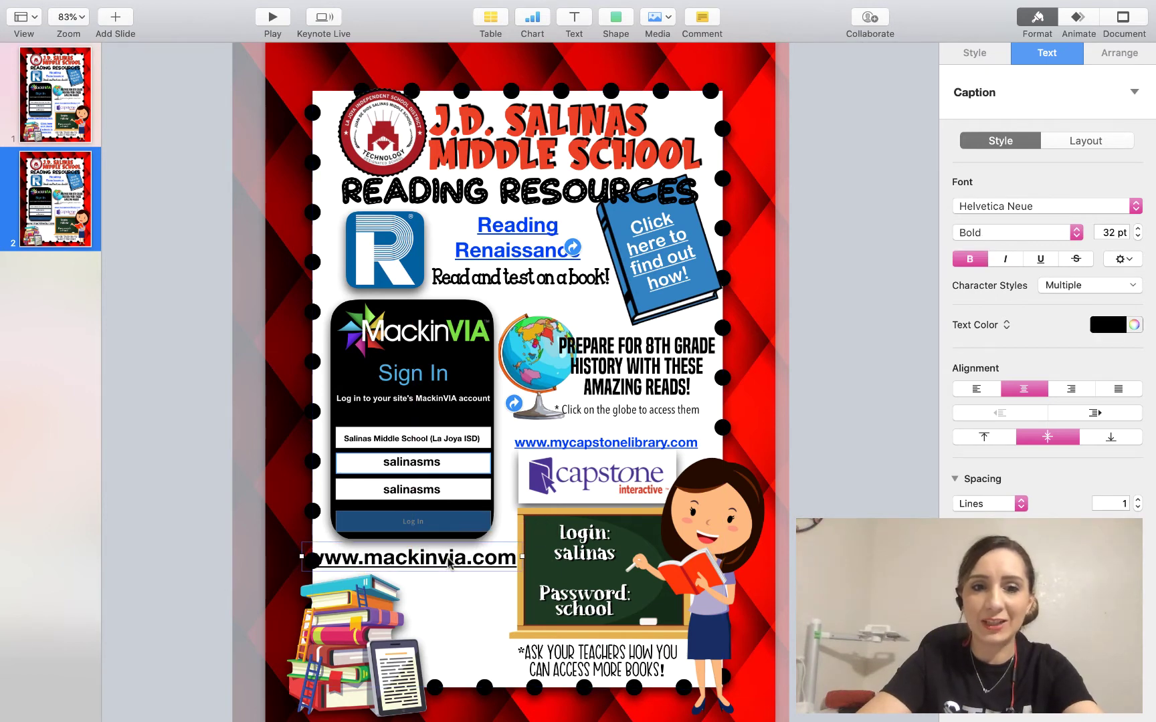
click(1135, 325)
click(1061, 334)
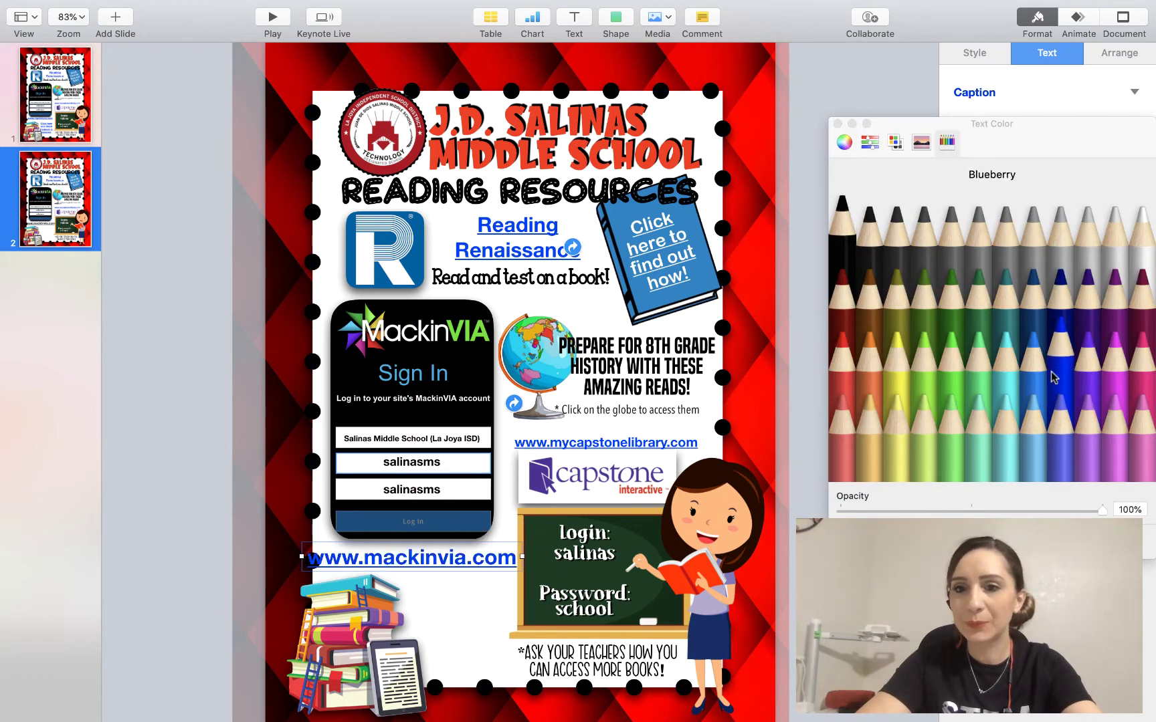
click(459, 605)
click(837, 124)
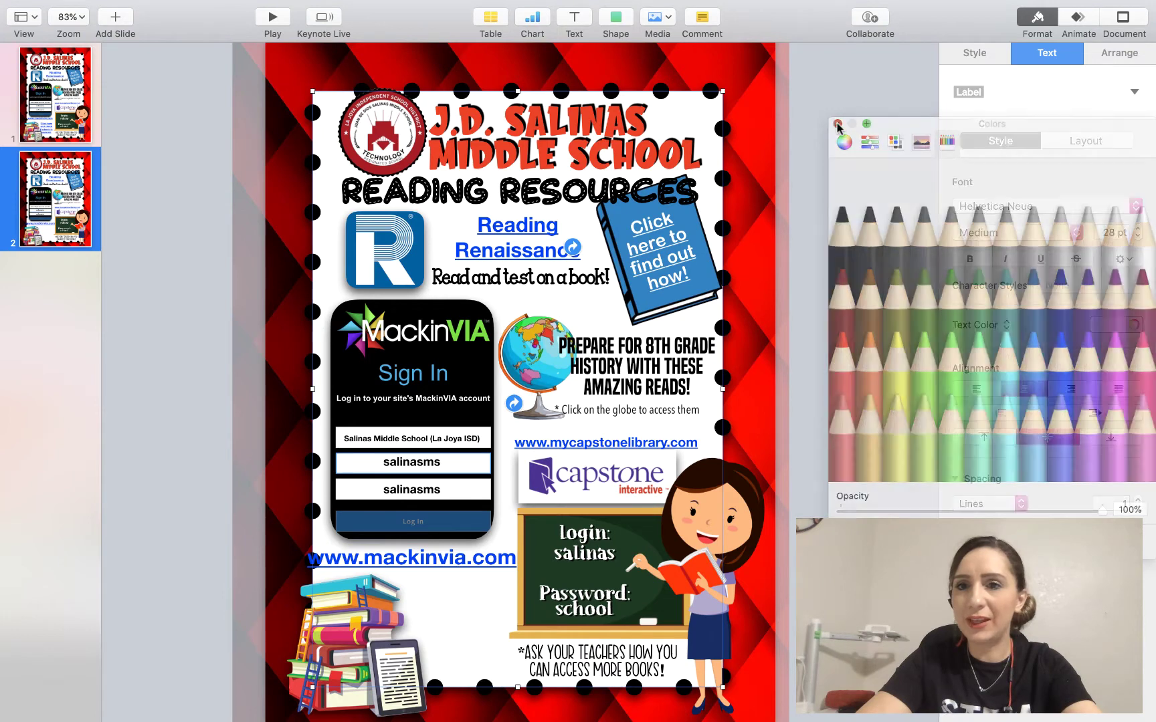
Shrink the caption link to 25 pt and centre it under the MackinVIA image.
click(1137, 237)
click(1138, 238)
click(1138, 237)
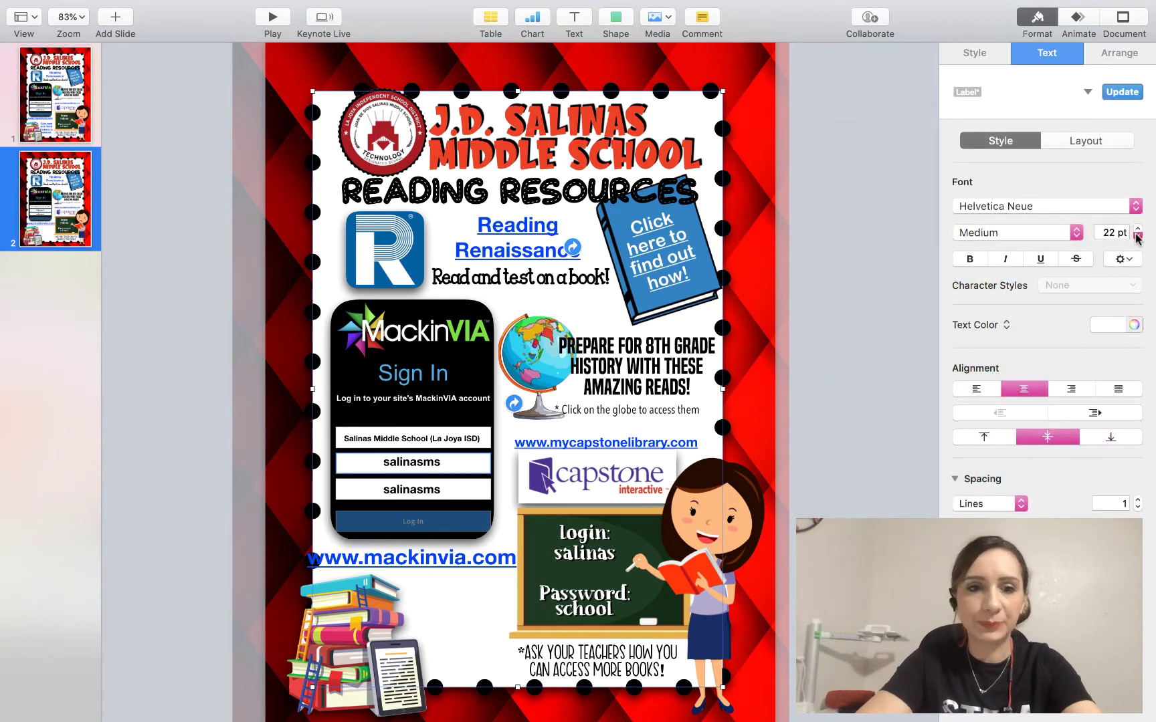
click(1138, 238)
click(1138, 238)
click(1137, 237)
click(1138, 237)
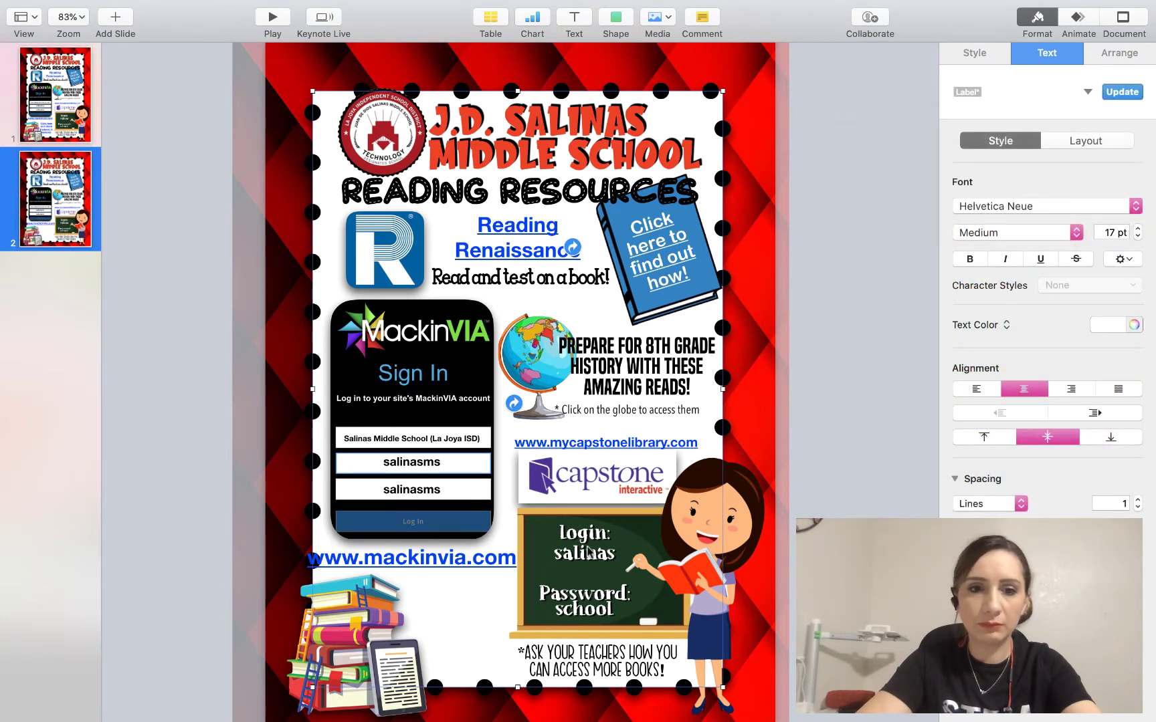
click(472, 559)
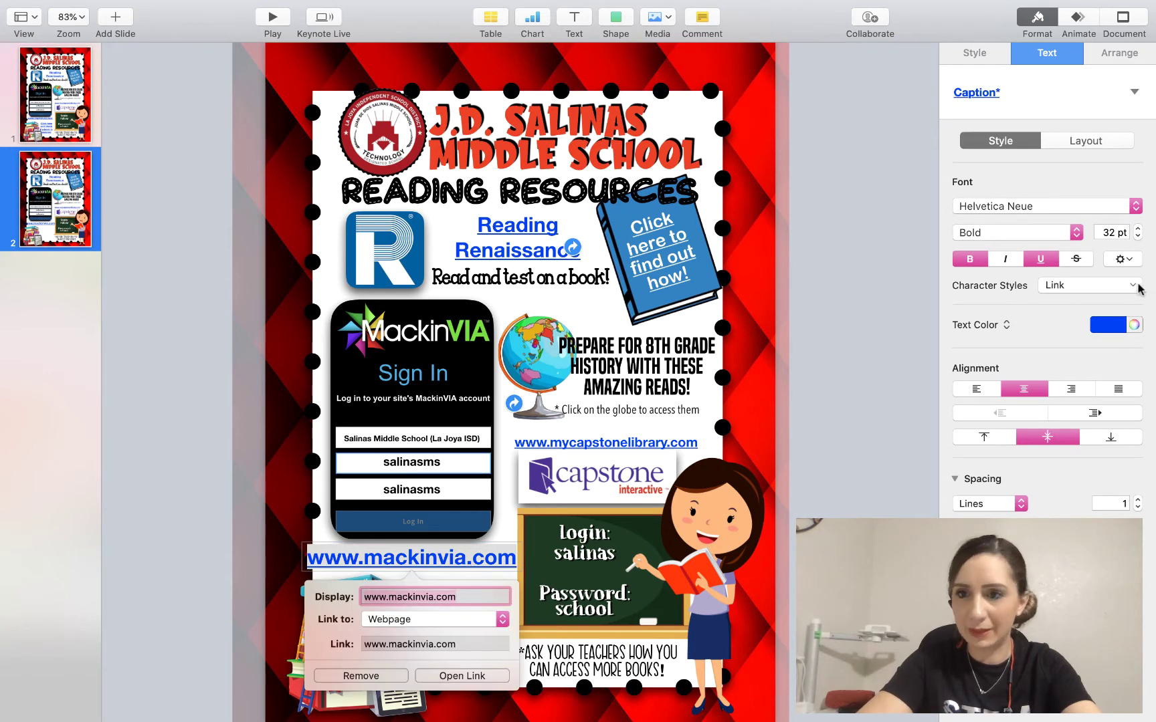
click(1137, 237)
click(1138, 238)
click(1137, 237)
click(1138, 238)
click(1137, 237)
click(1138, 237)
click(1138, 237)
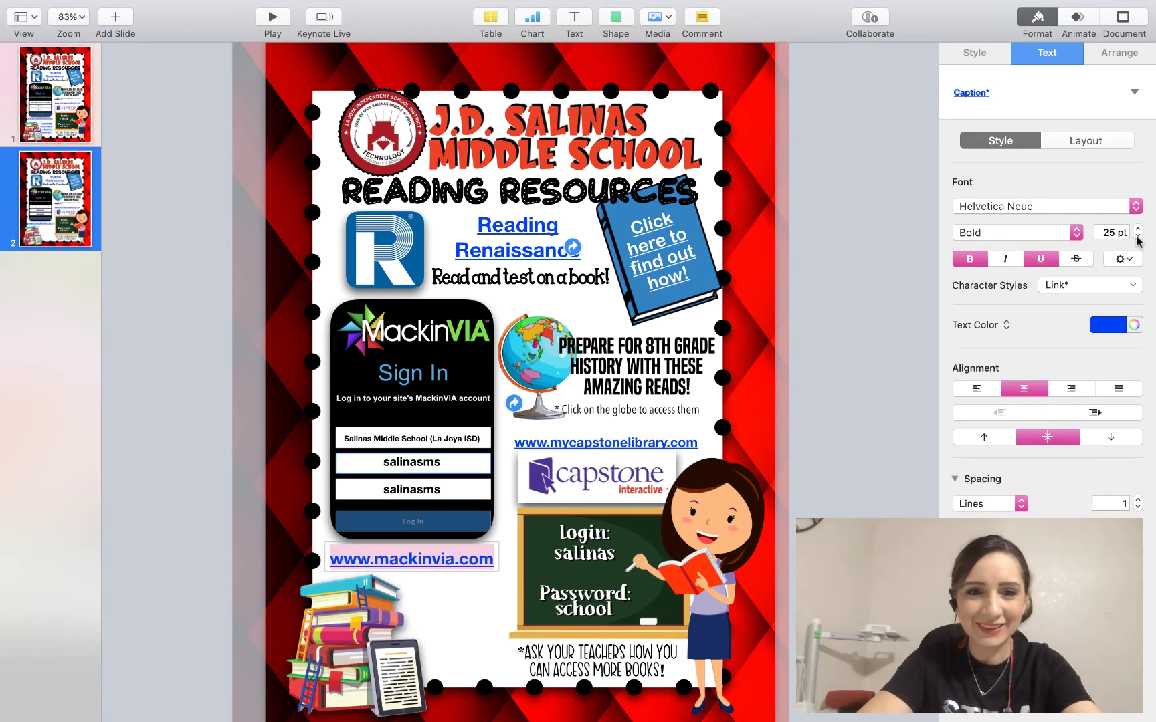
key(Escape)
drag(433, 563, 438, 560)
click(441, 594)
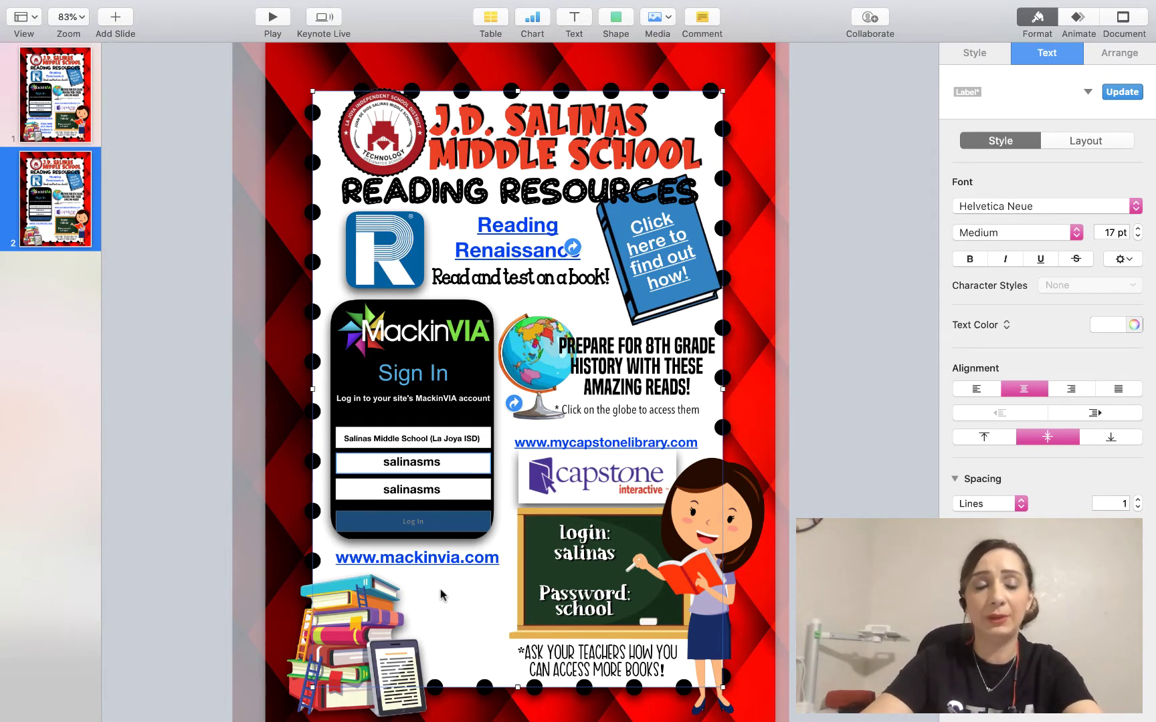
click(436, 560)
click(436, 560)
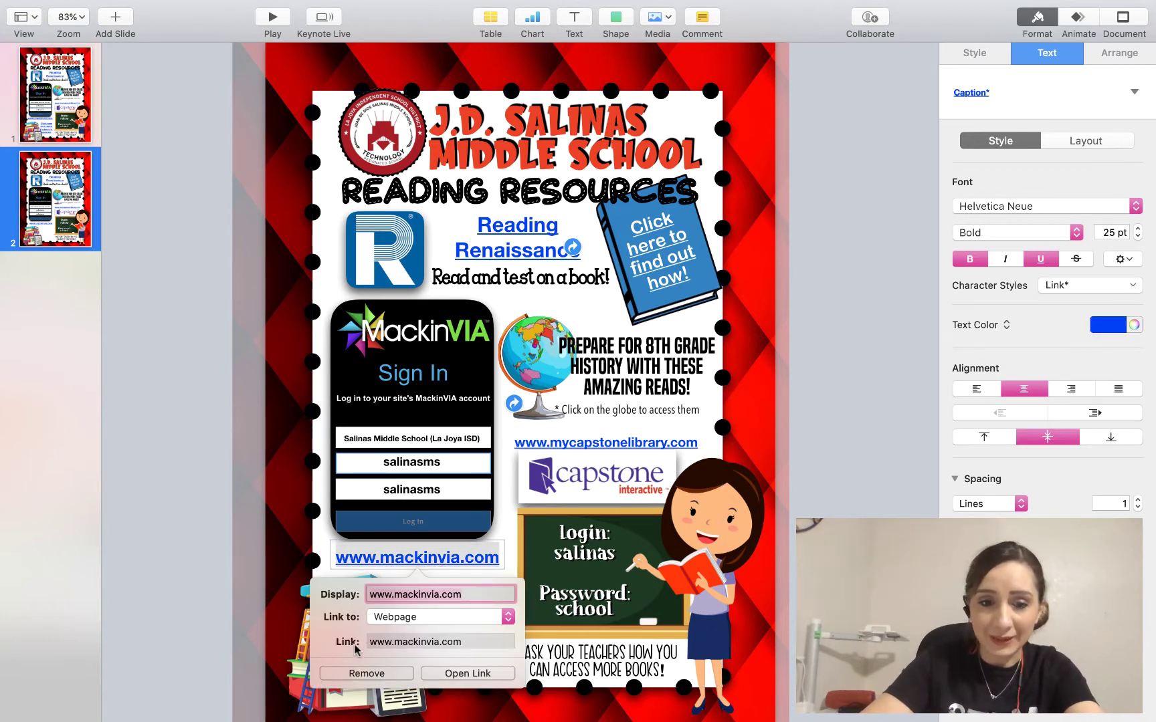
click(446, 673)
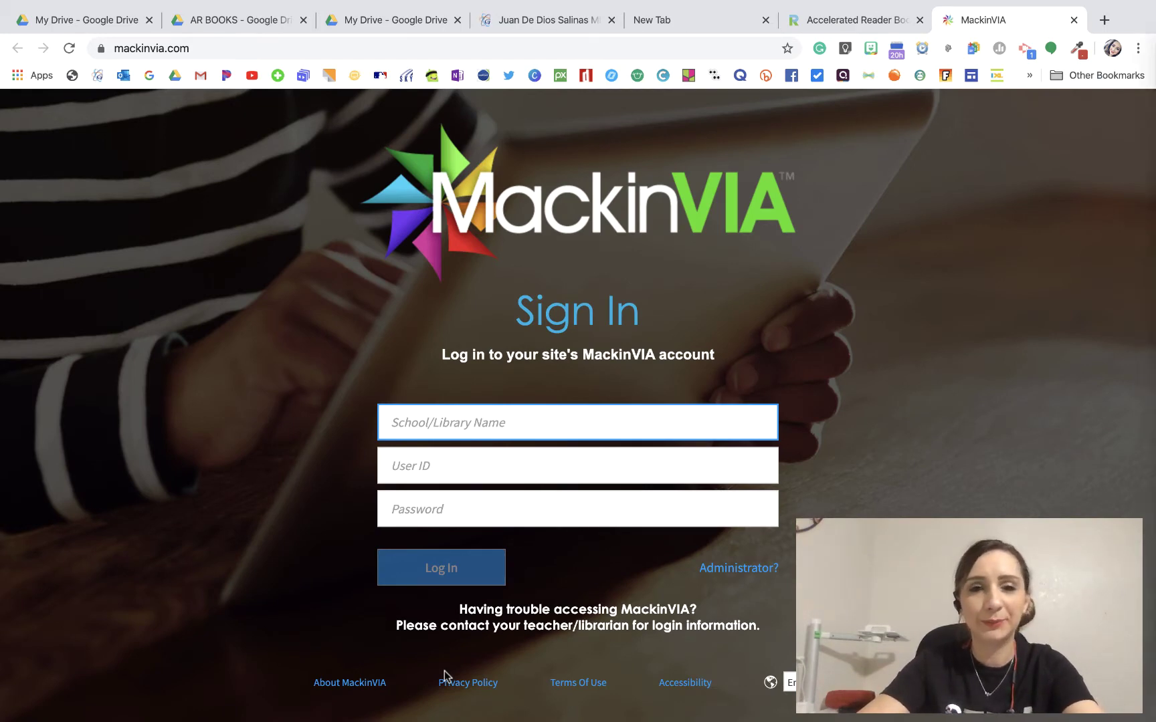
key(ctrl+Up)
click(568, 52)
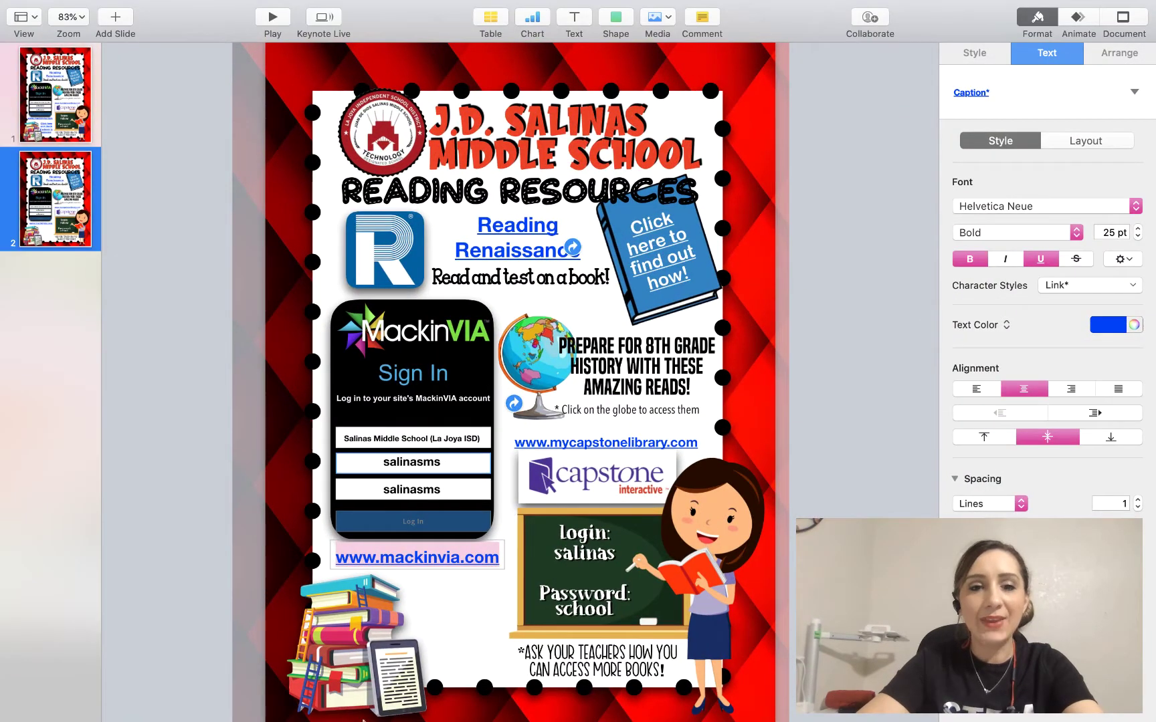
click(441, 625)
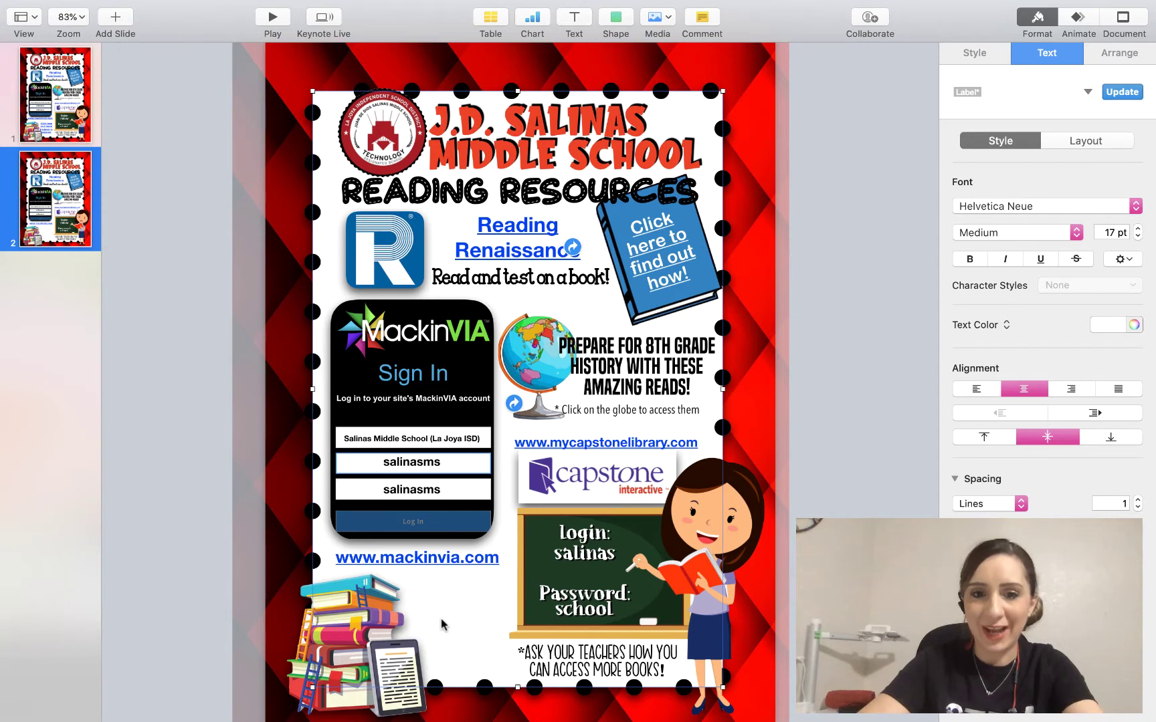
Add a caption below the mackinvia link reading 'Click here to check if your book is testable.'.
click(576, 19)
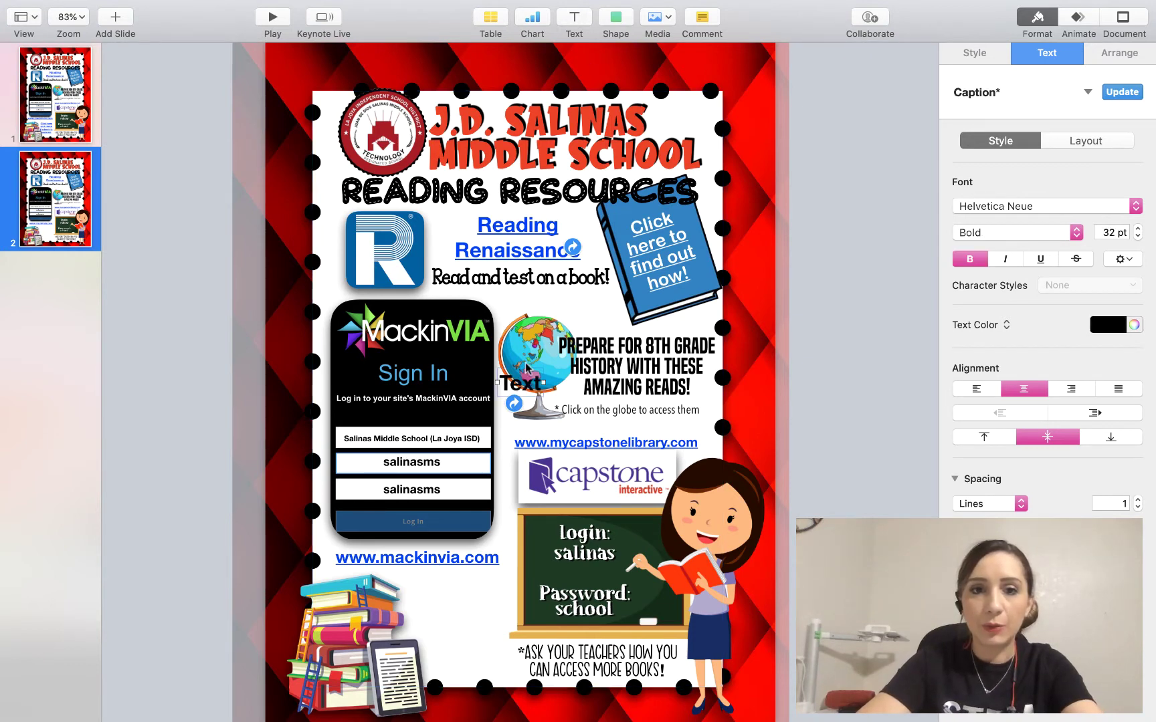
drag(523, 382, 461, 597)
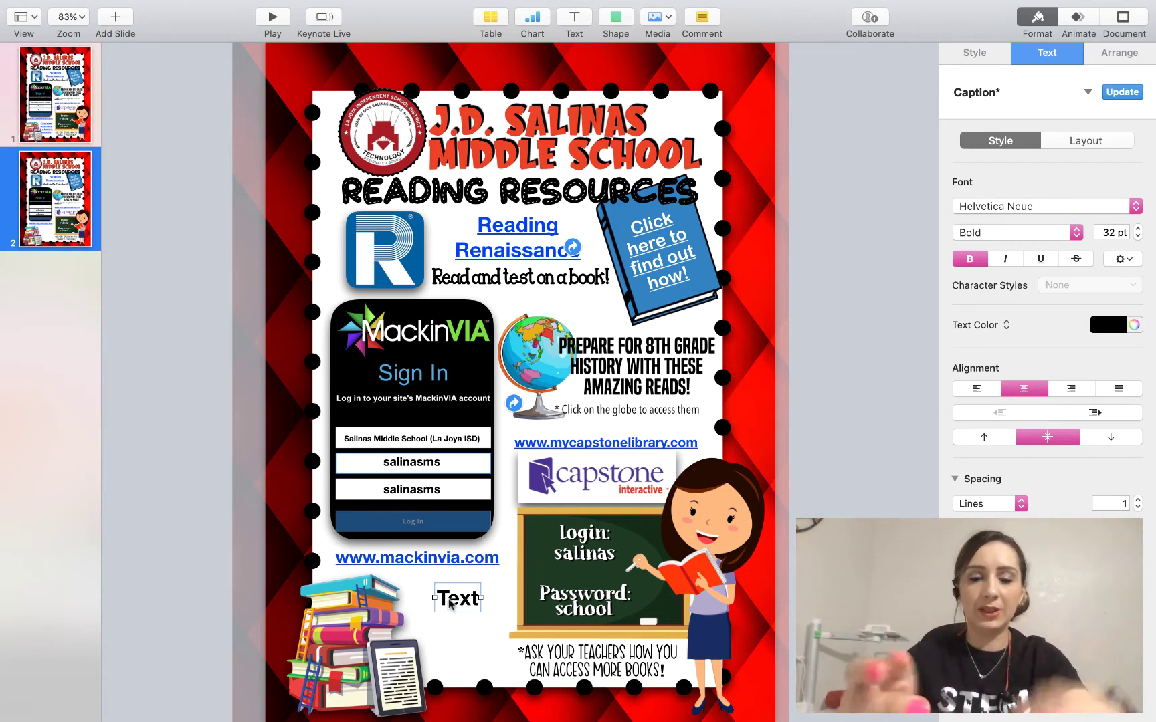
text(Click)
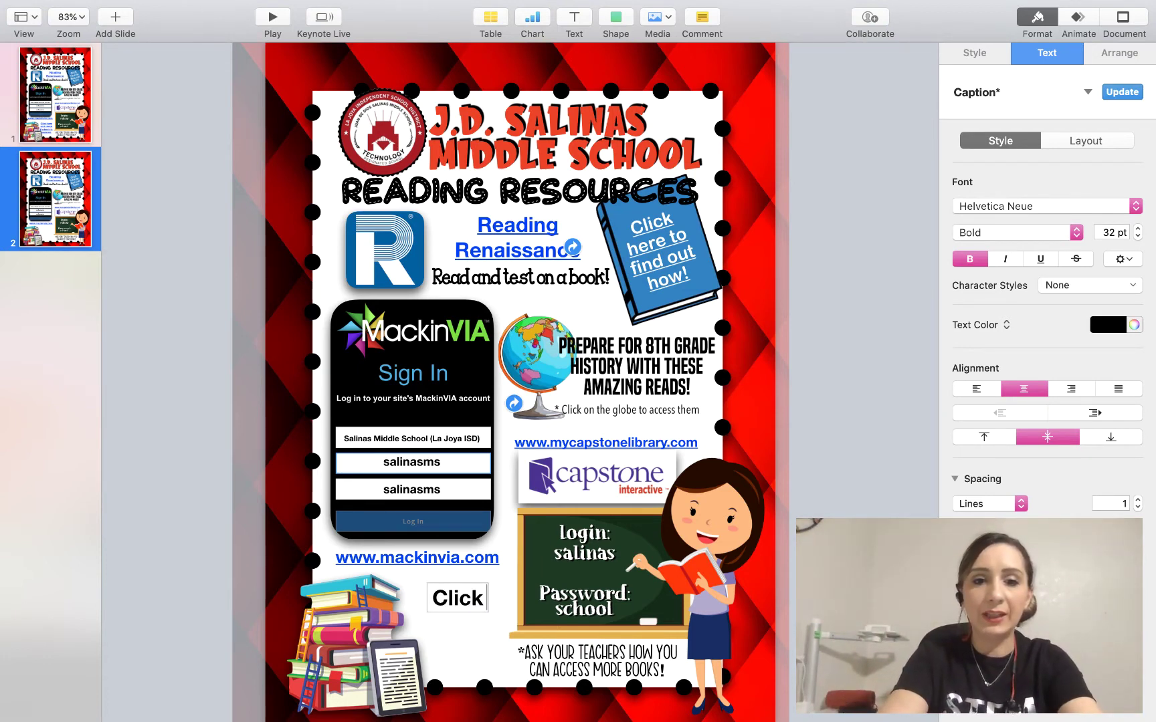
text( here to check it)
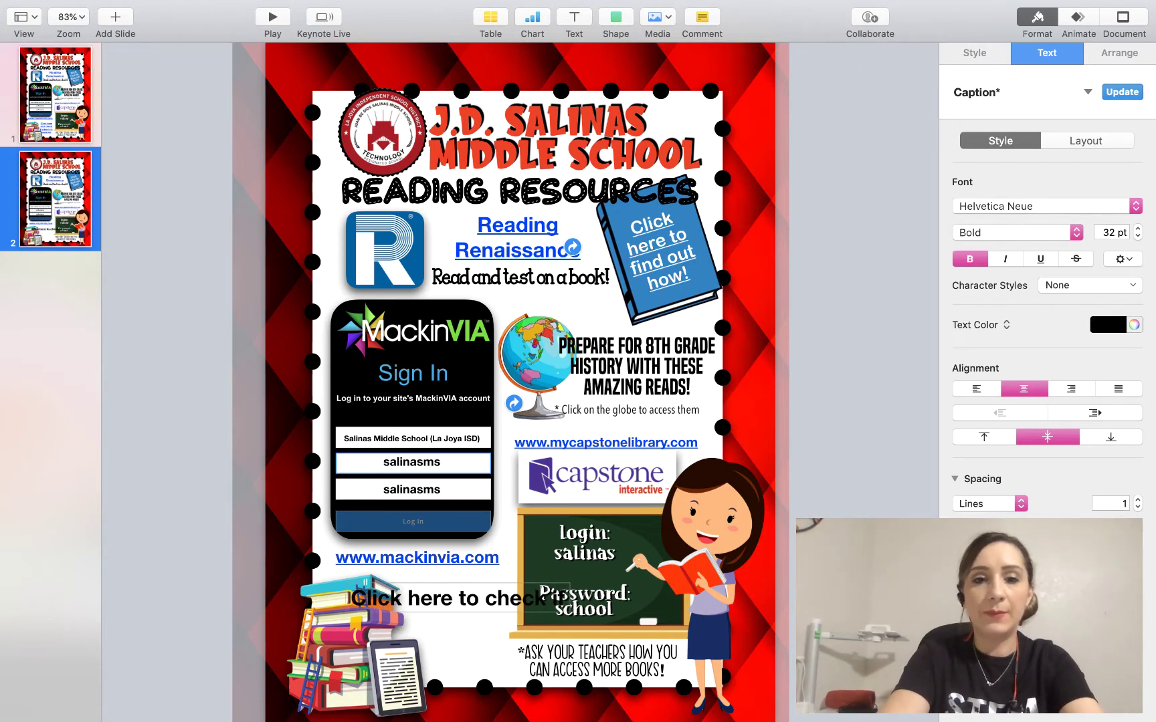
key(BackSpace)
text(f you)
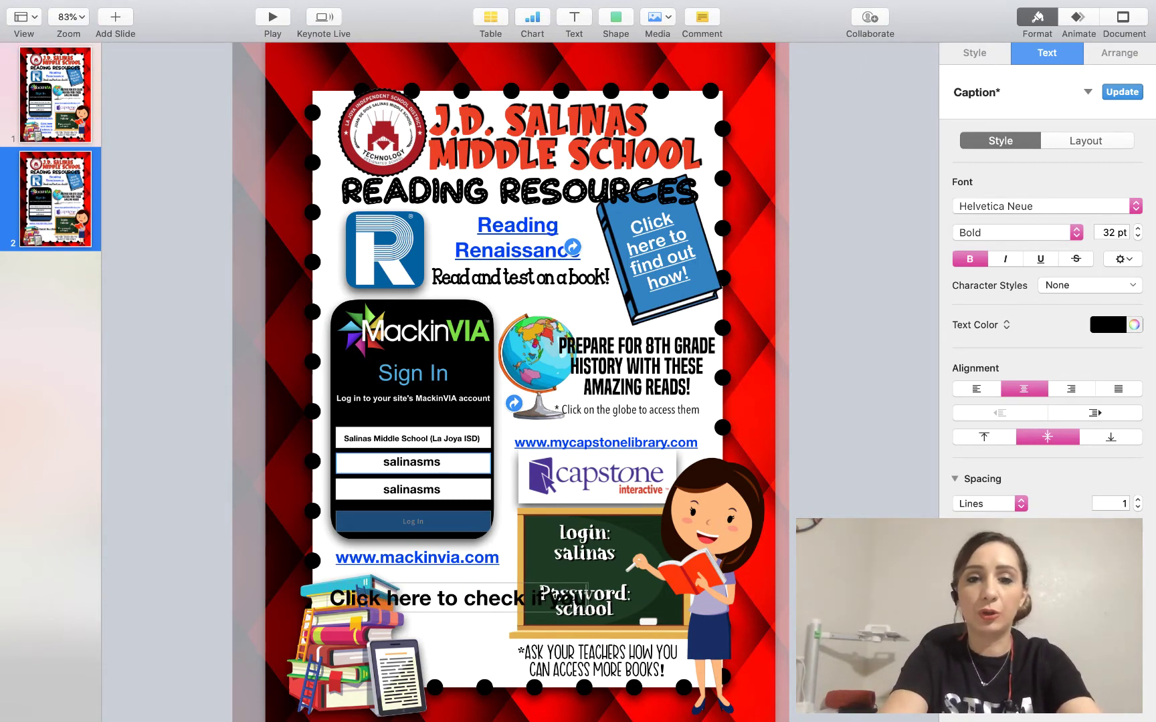
text(r book is)
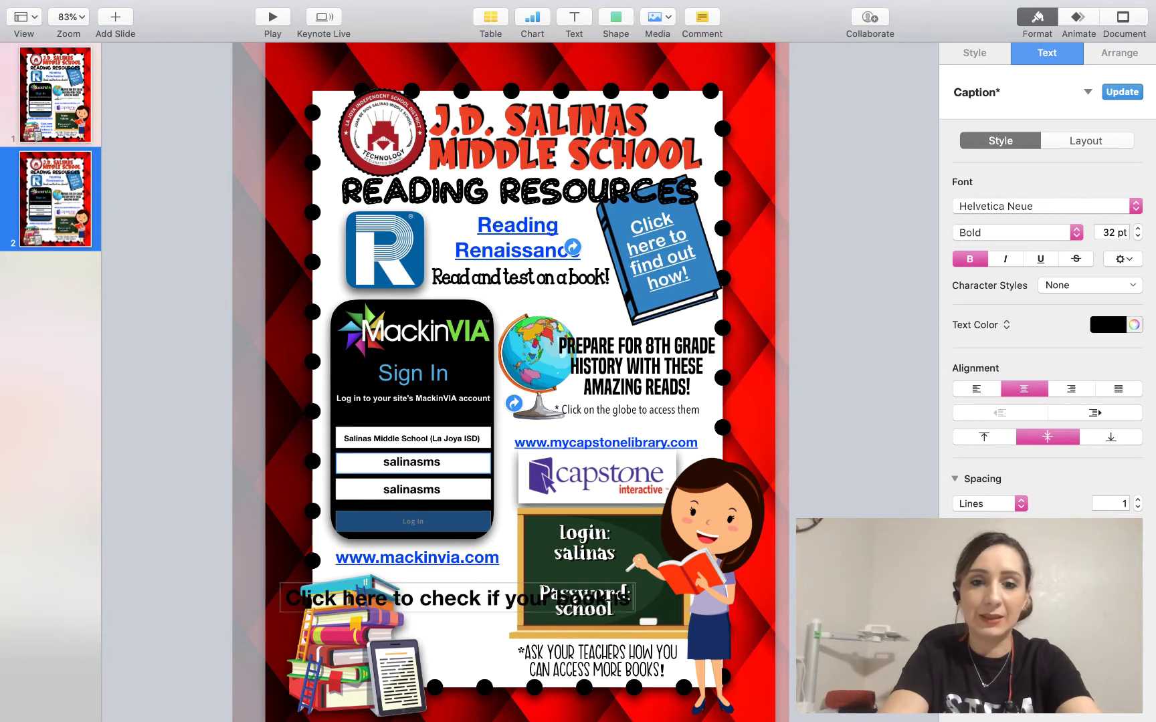
text( testable)
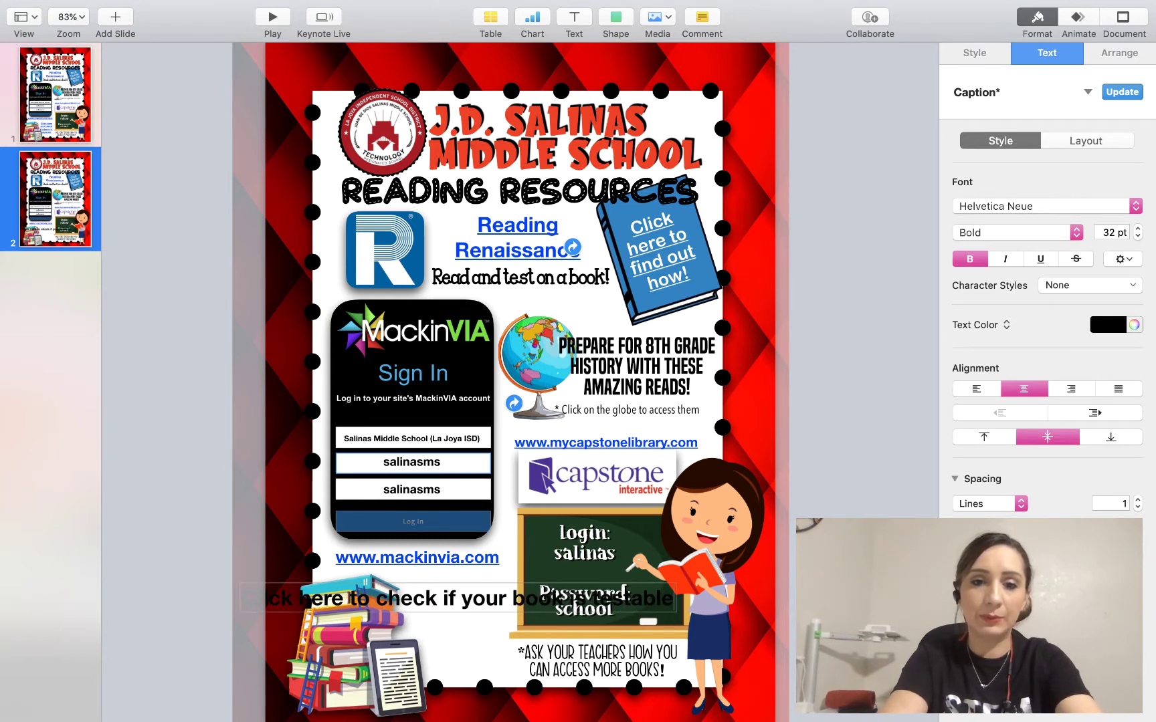
text(.)
click(446, 629)
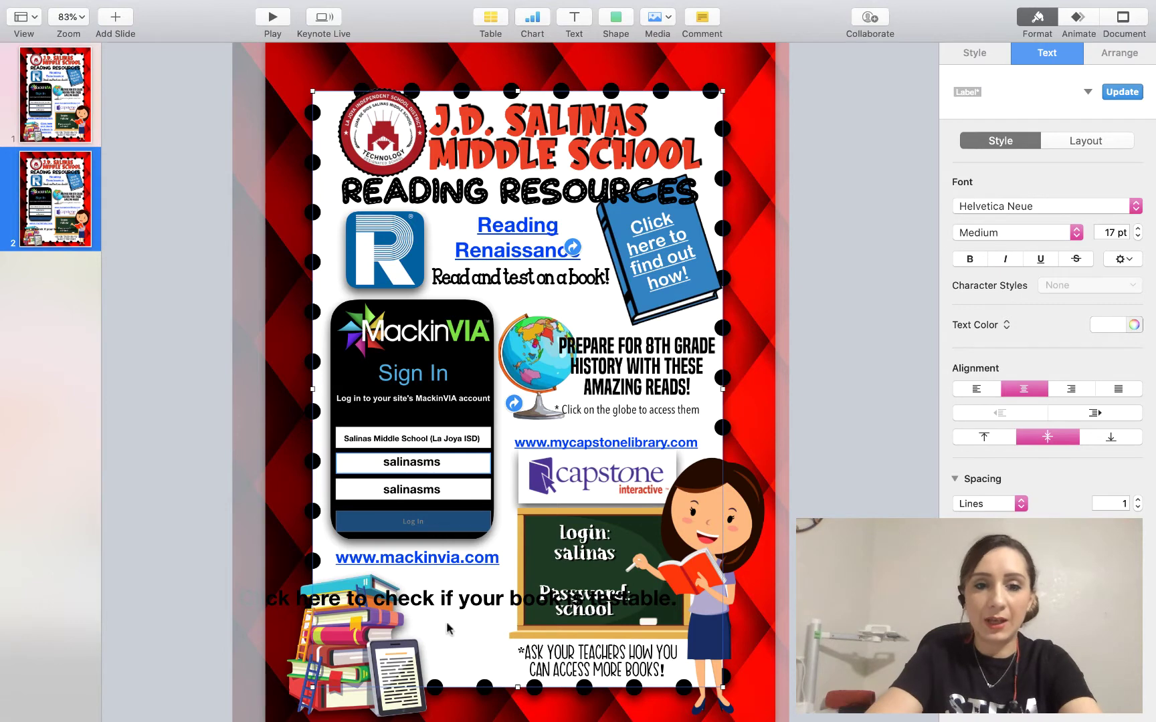
Narrow the caption so it wraps, set it to 21 pt, and place it beside the books.
click(450, 603)
drag(237, 597, 483, 622)
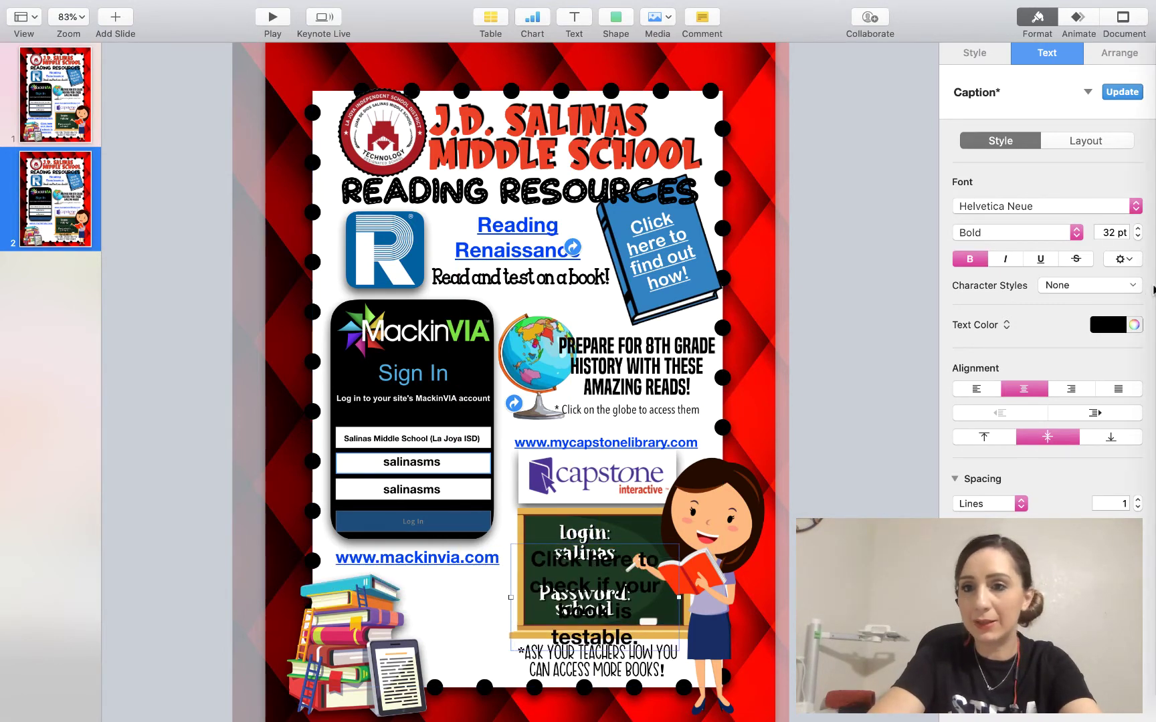
click(1139, 236)
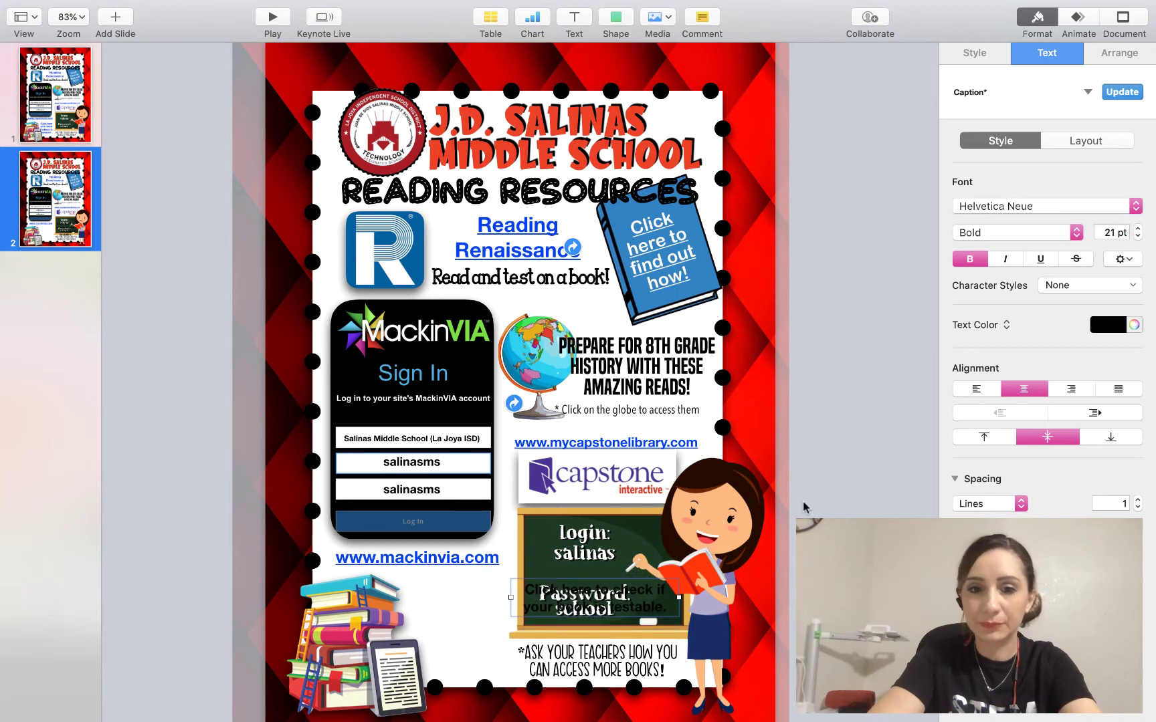
drag(649, 610, 452, 629)
drag(461, 622, 459, 621)
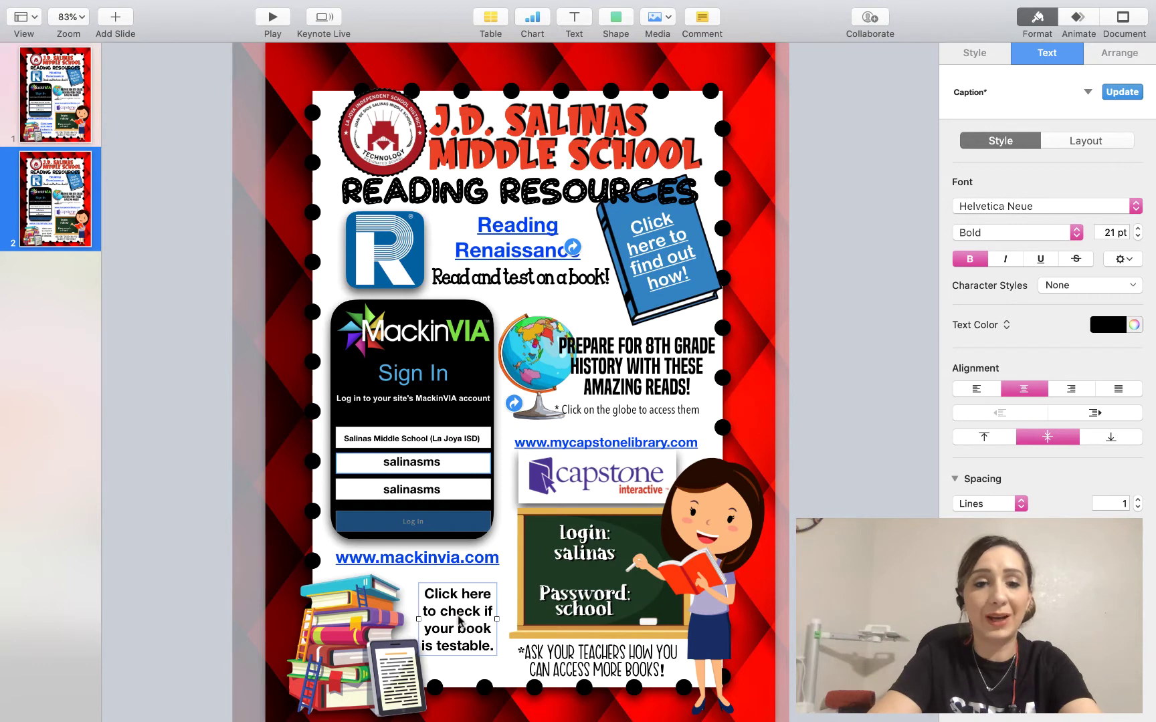
Add a webpage link to the 'Click here…' caption, then switch to Chrome.
right_click(459, 621)
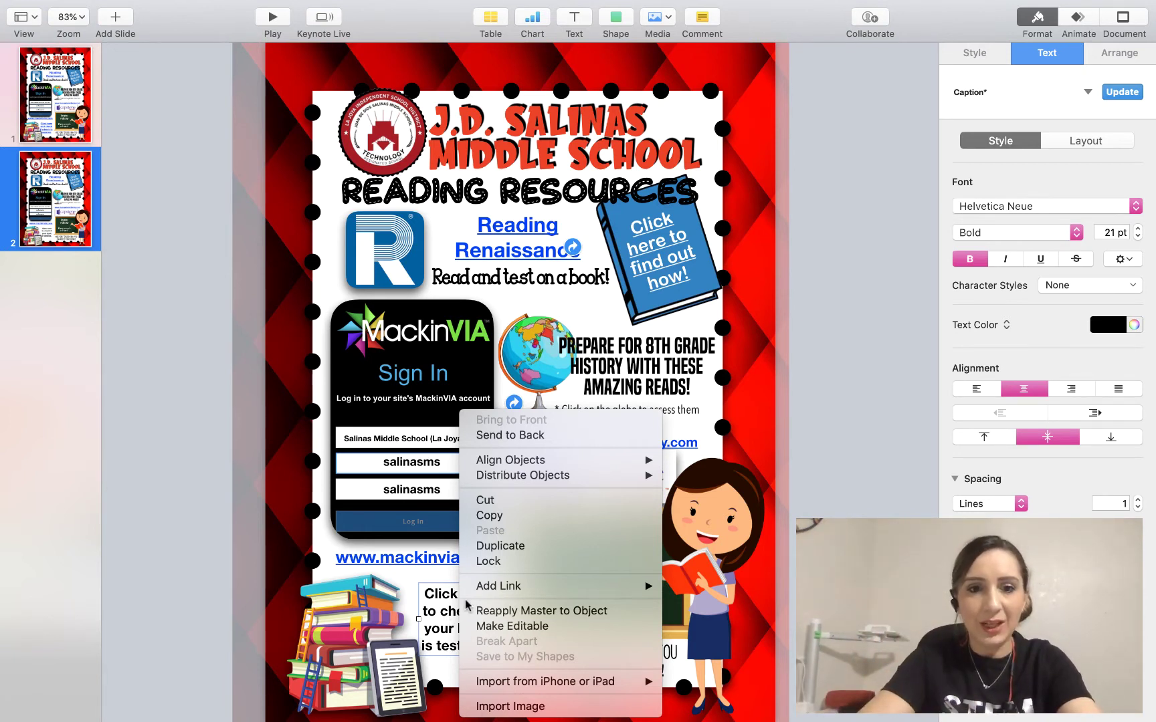
mouse_move(539, 588)
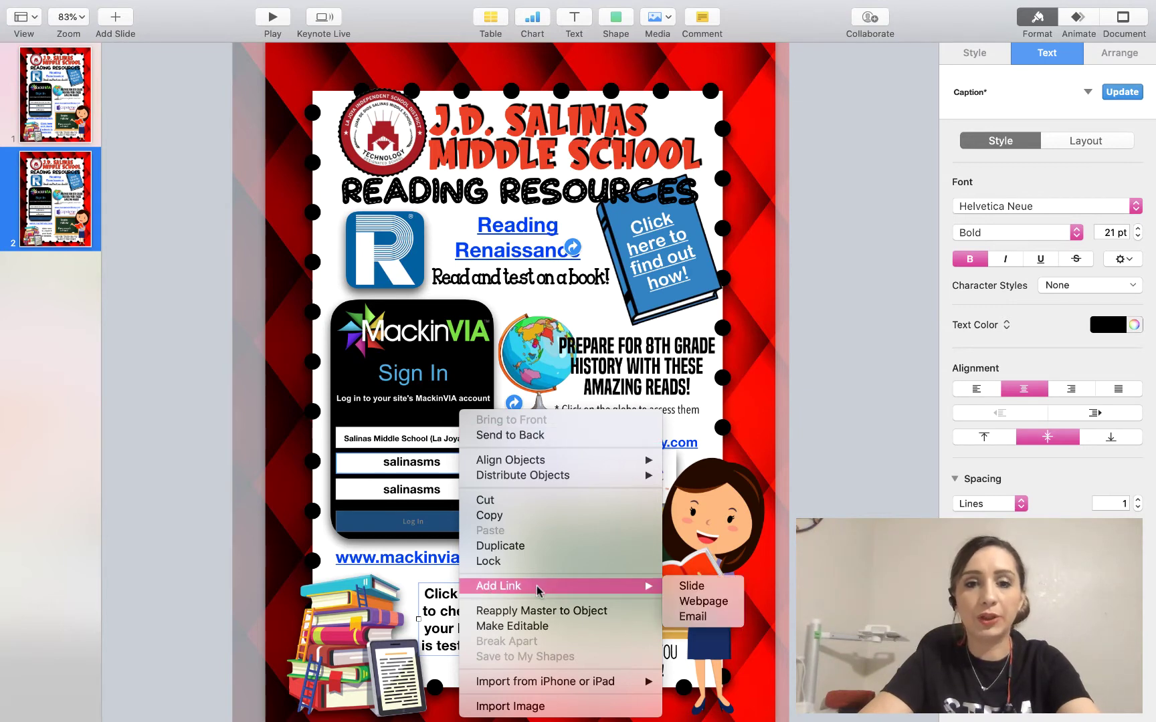
click(693, 604)
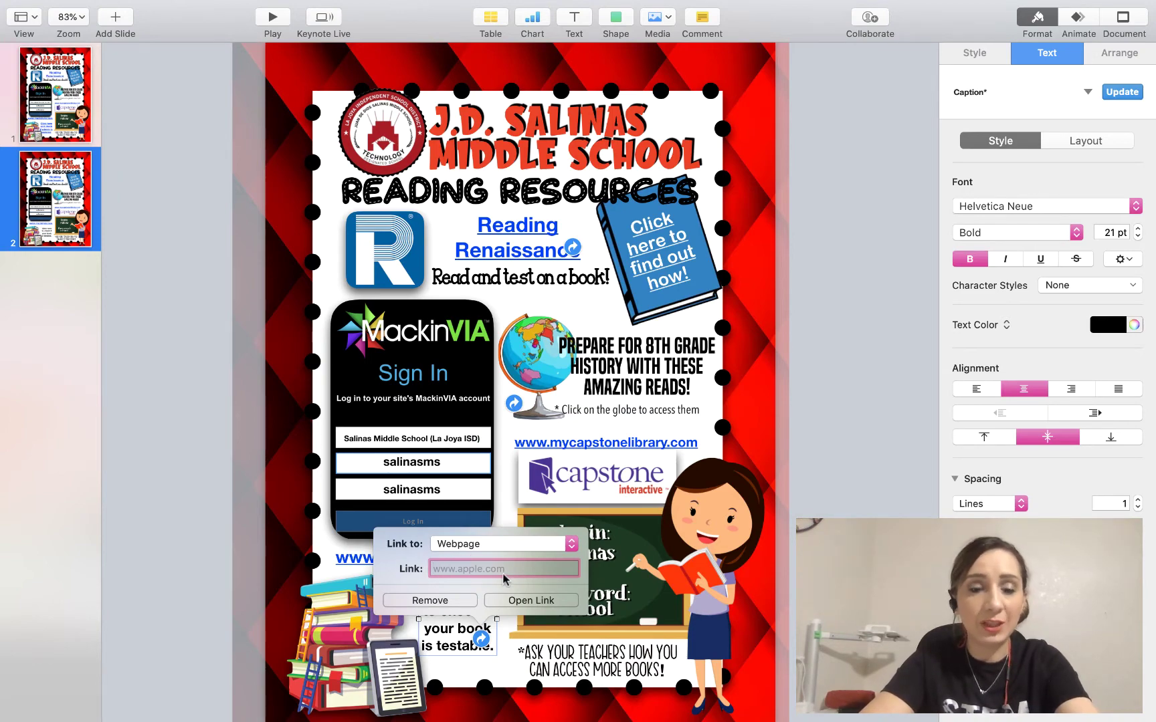
key(ctrl+Up)
Copy the arbookfind.com/default.aspx Bookfinder address in Chrome and return to Keynote.
click(696, 37)
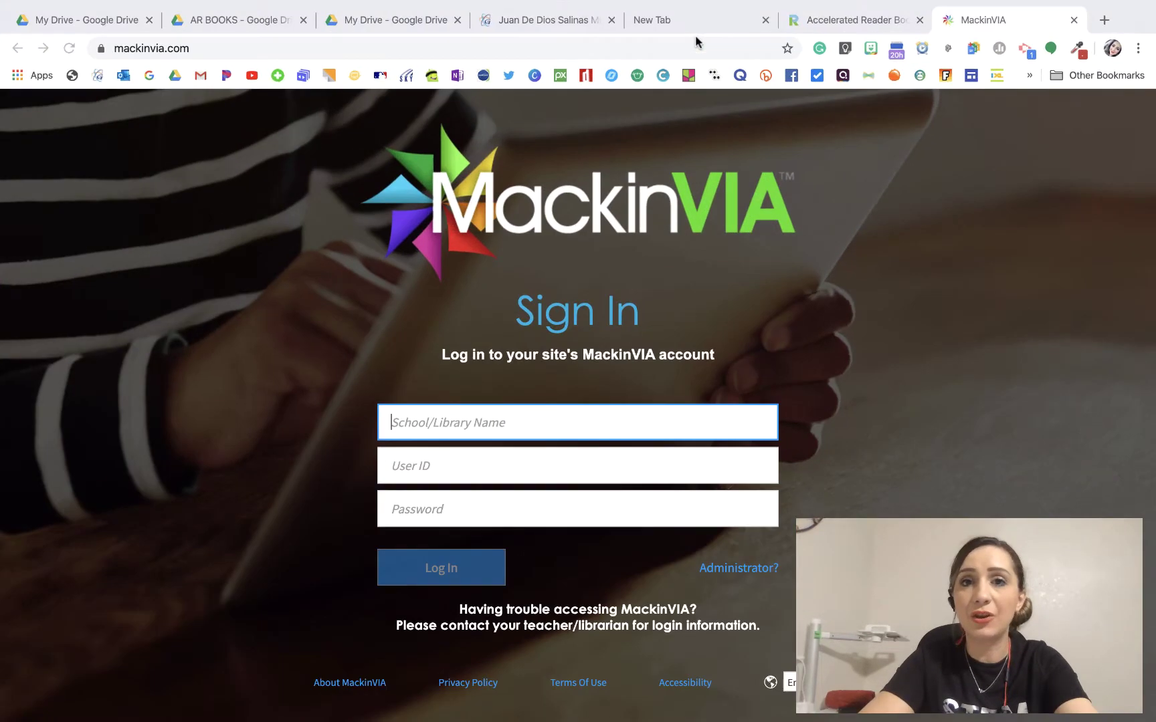
click(863, 23)
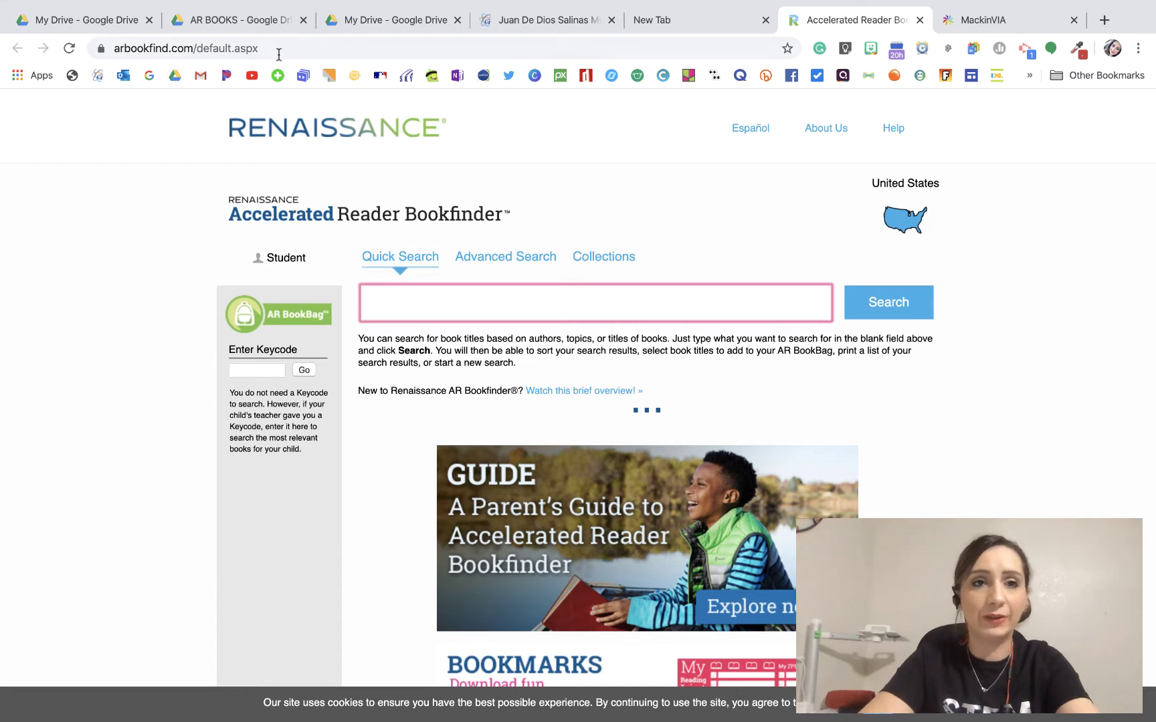
click(325, 47)
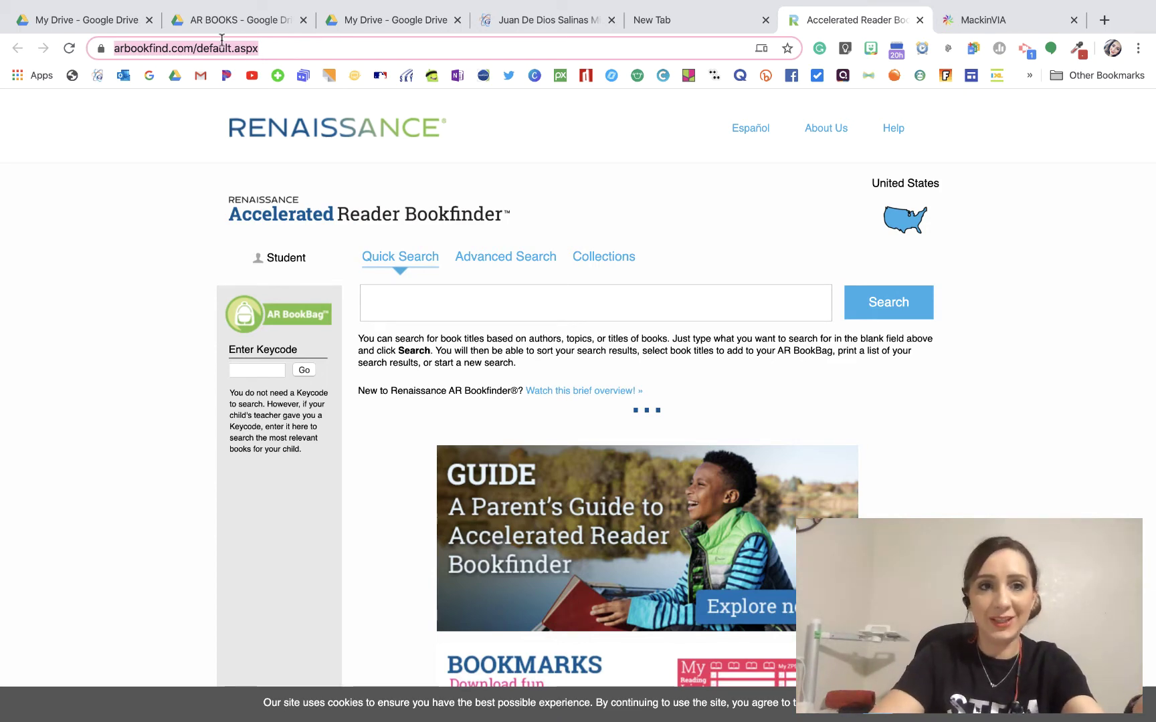
key(ctrl+Up)
click(545, 45)
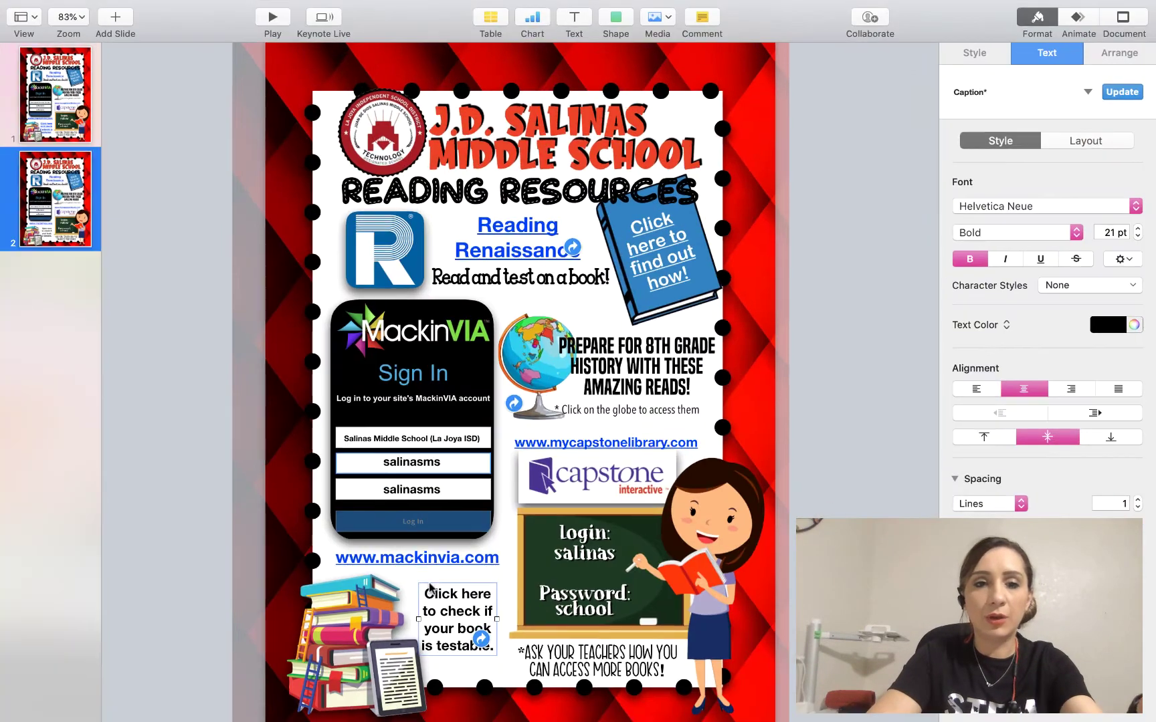
Paste the arbookfind.com URL as the caption's link and verify it opens in Chrome.
click(481, 641)
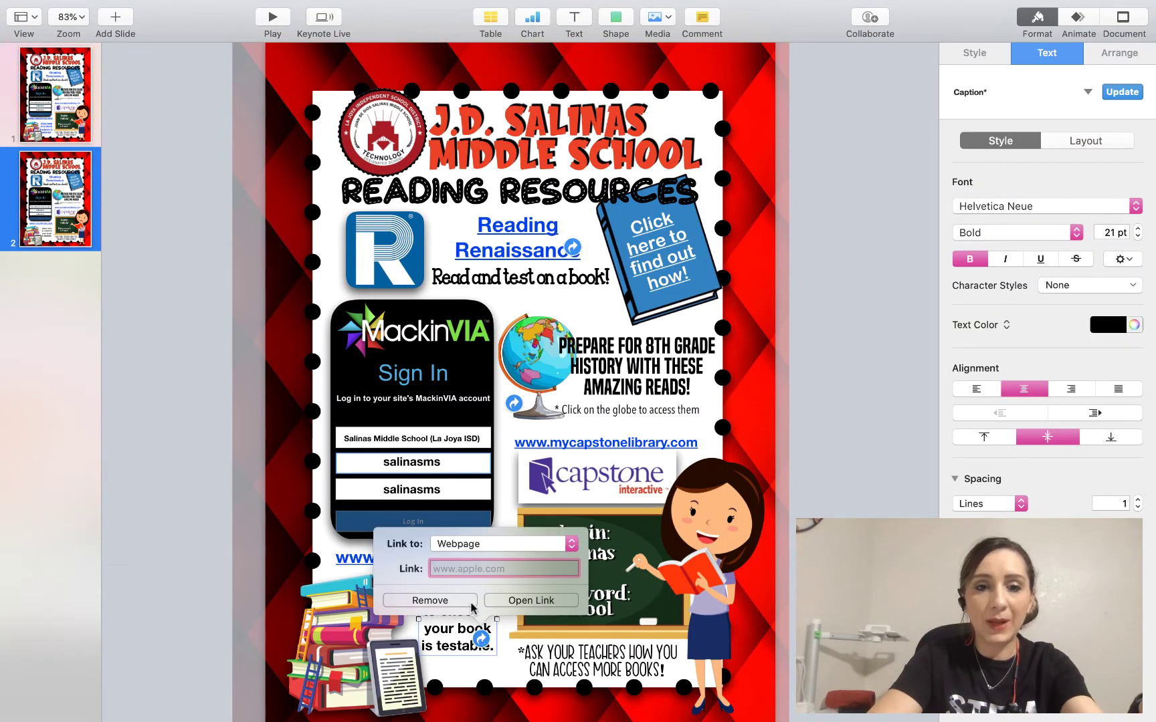
key(super+v)
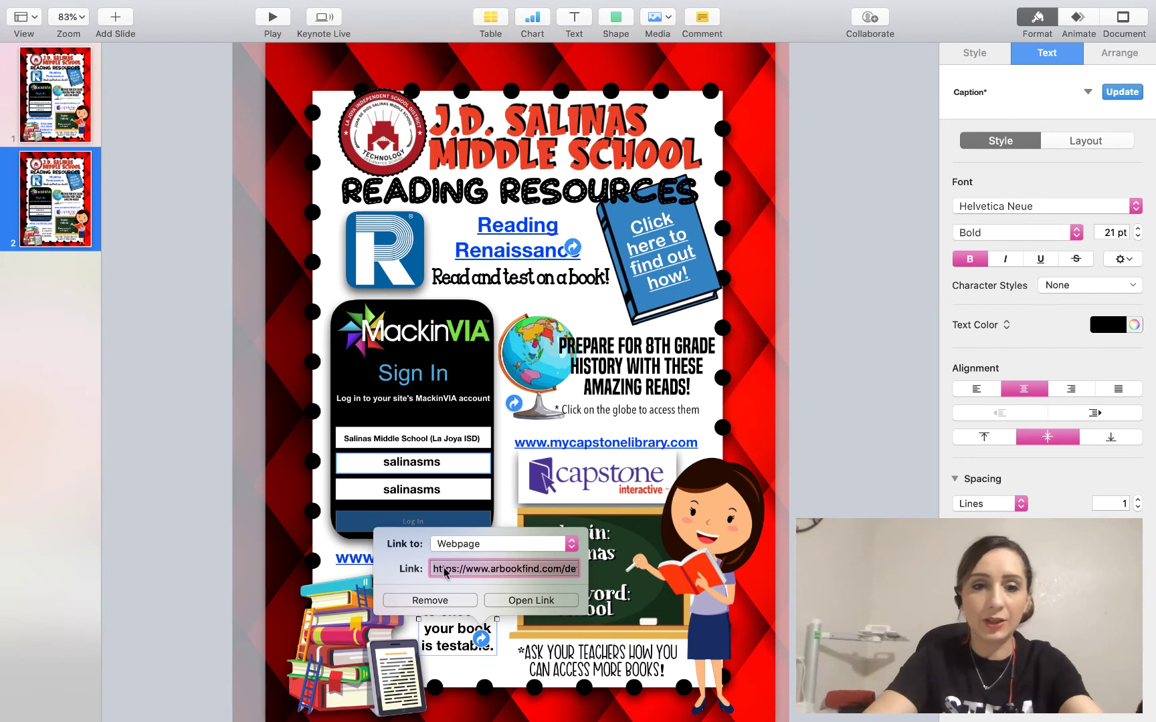
click(479, 676)
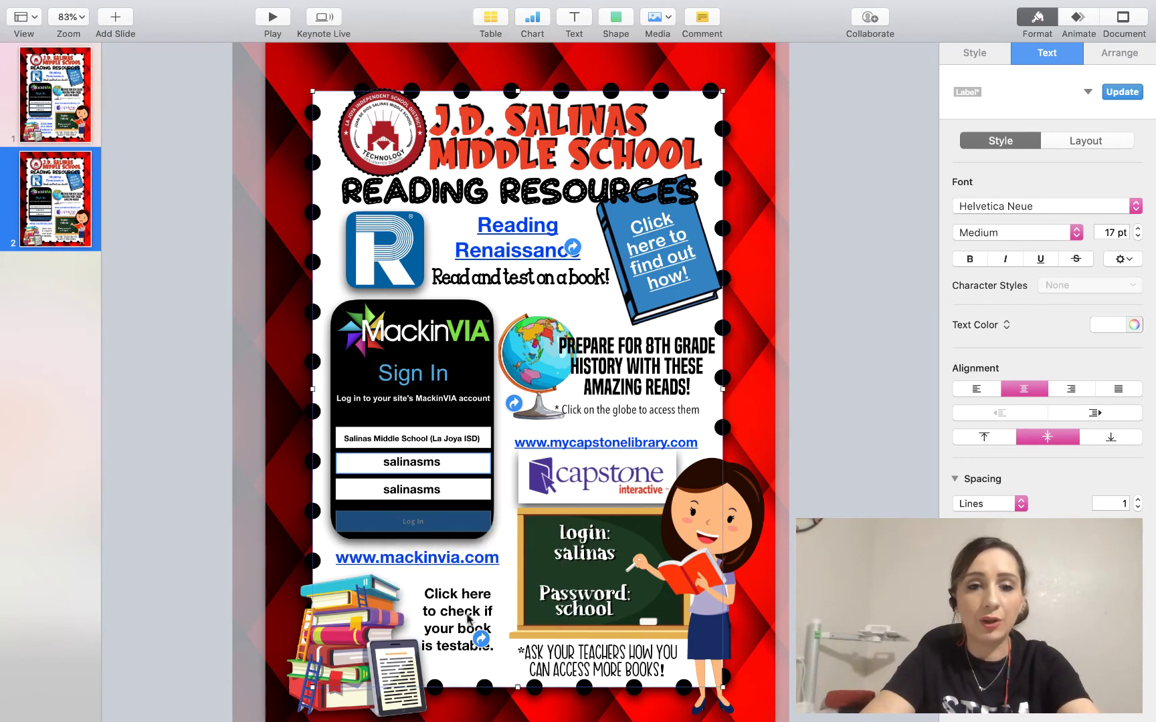
click(482, 641)
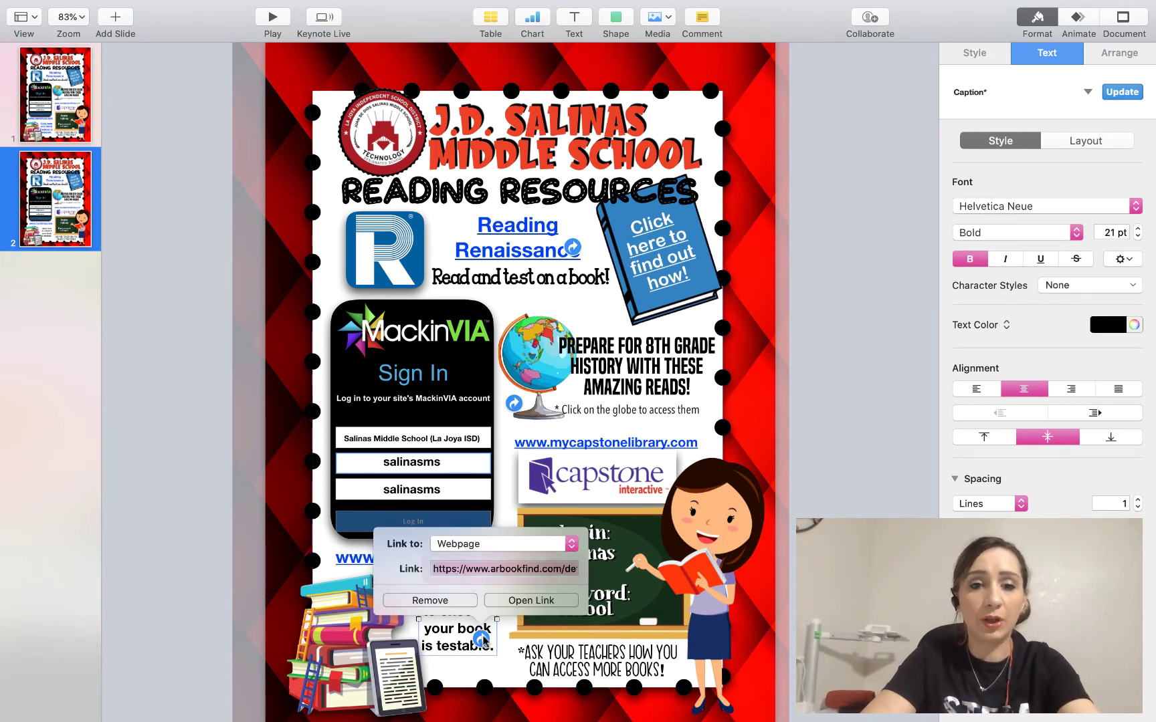
click(532, 600)
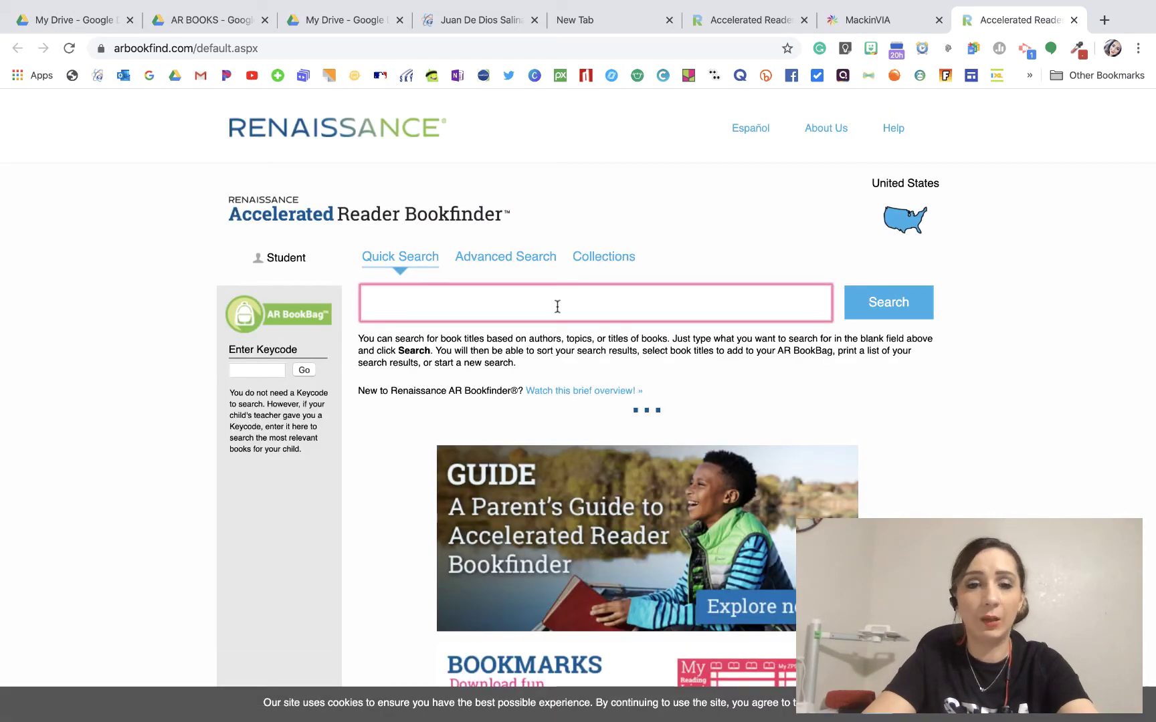
key(ctrl+Up)
click(607, 50)
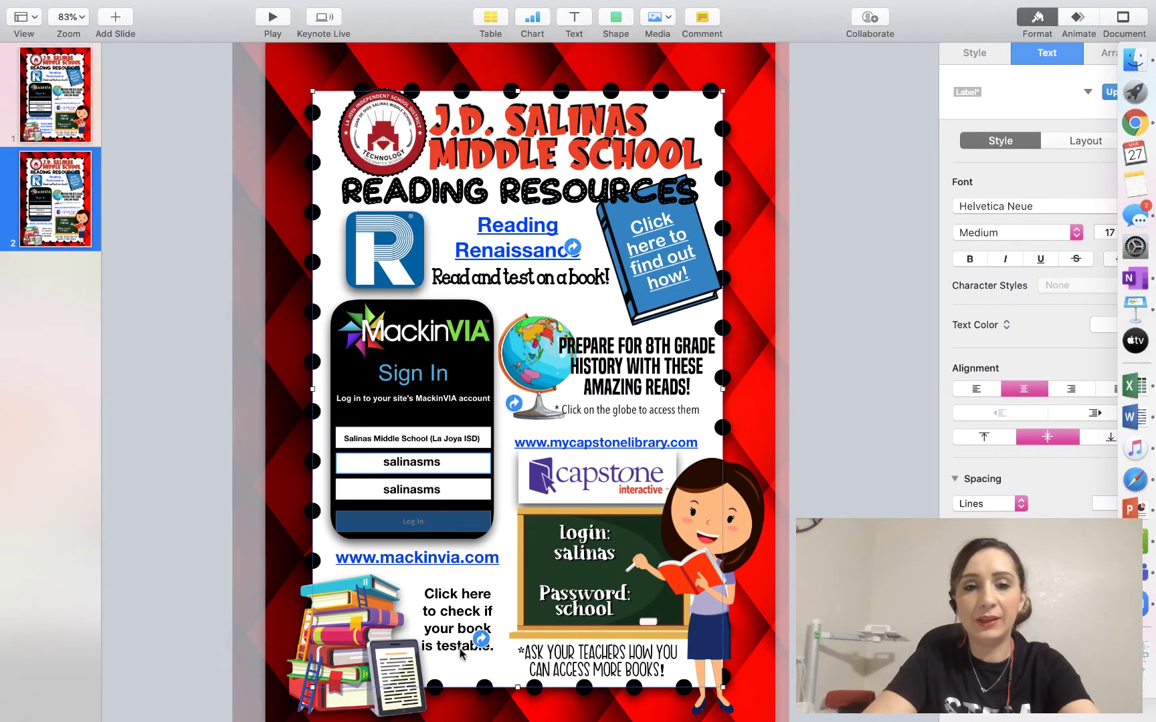
Make the 'Click here…' caption Blueberry blue and underlined, shifting it slightly right.
click(480, 598)
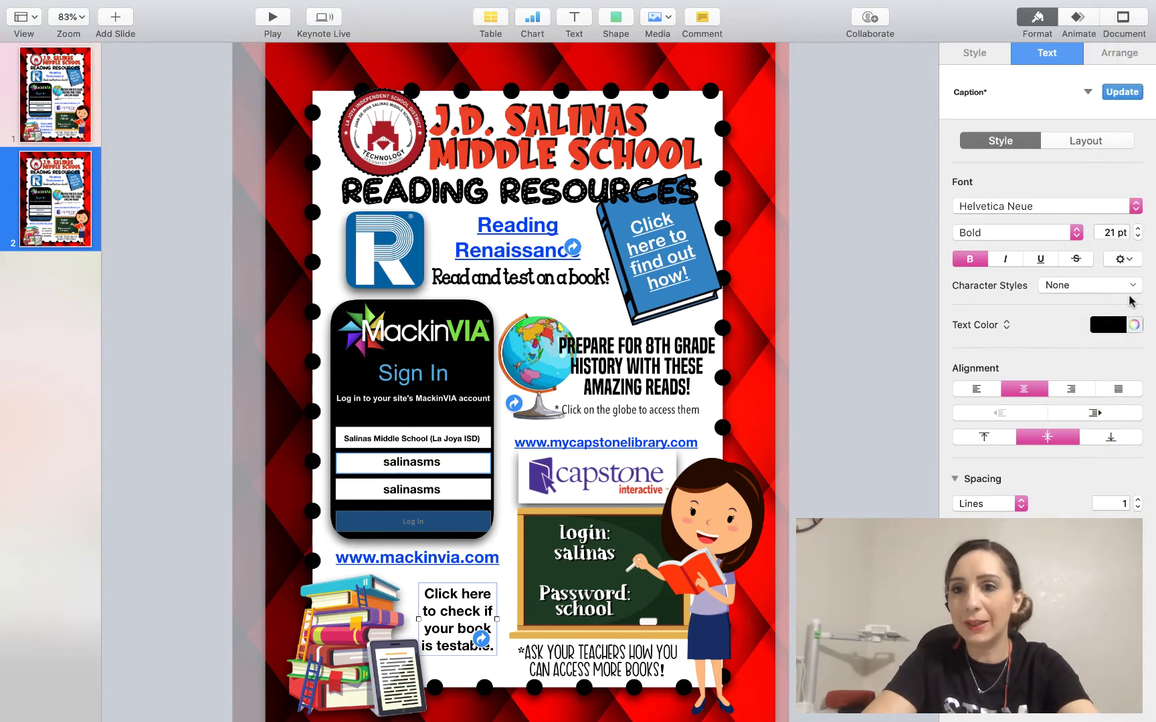
click(1134, 325)
click(1060, 371)
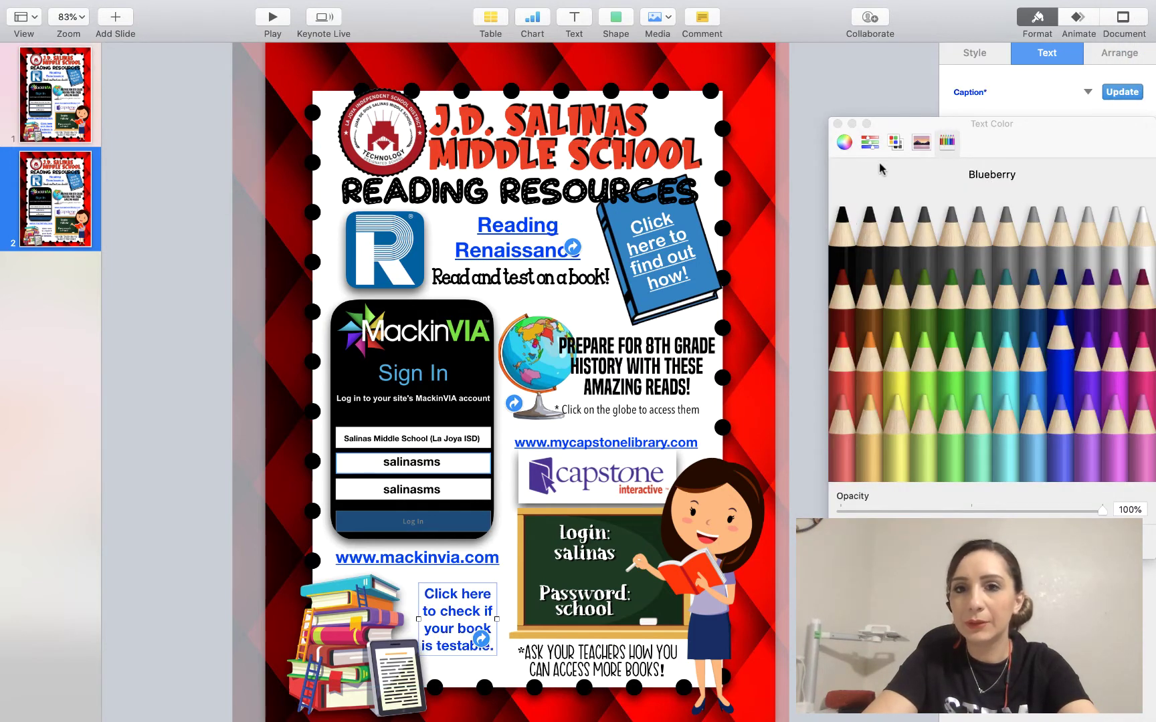
click(837, 124)
click(1040, 259)
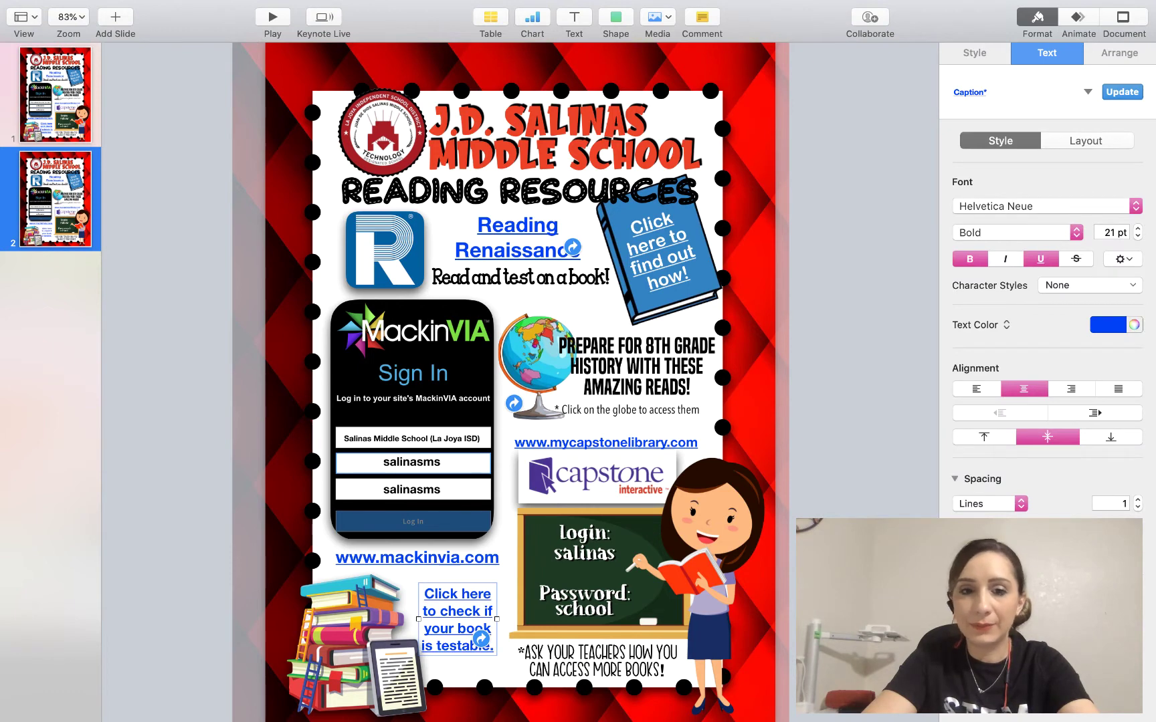
key(Escape)
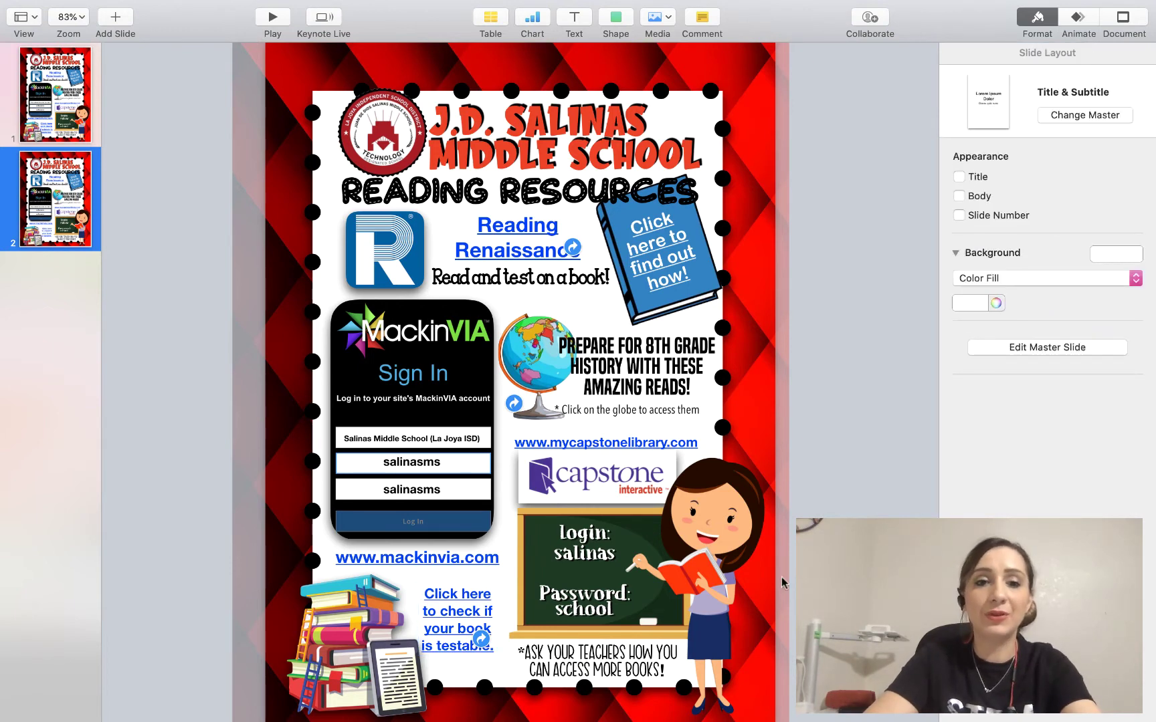
drag(452, 612, 455, 616)
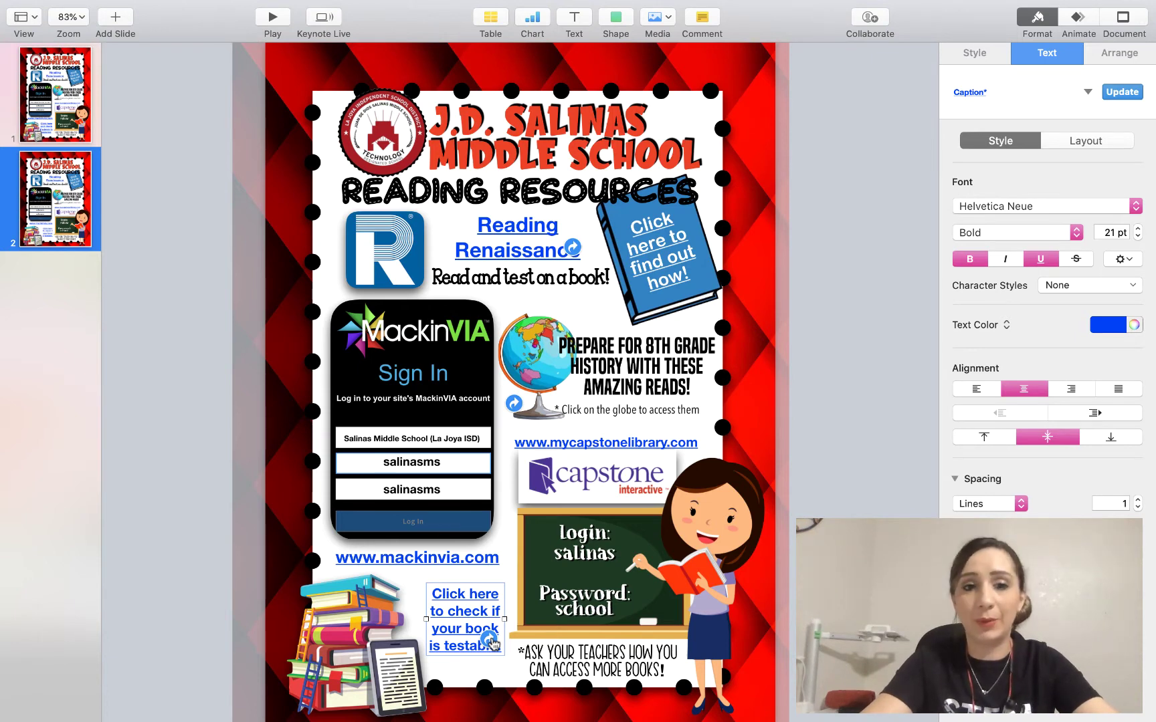
Nudge the school logo up-left, then copy the salinasms.lajoyaisd.com address from Chrome and return.
click(383, 146)
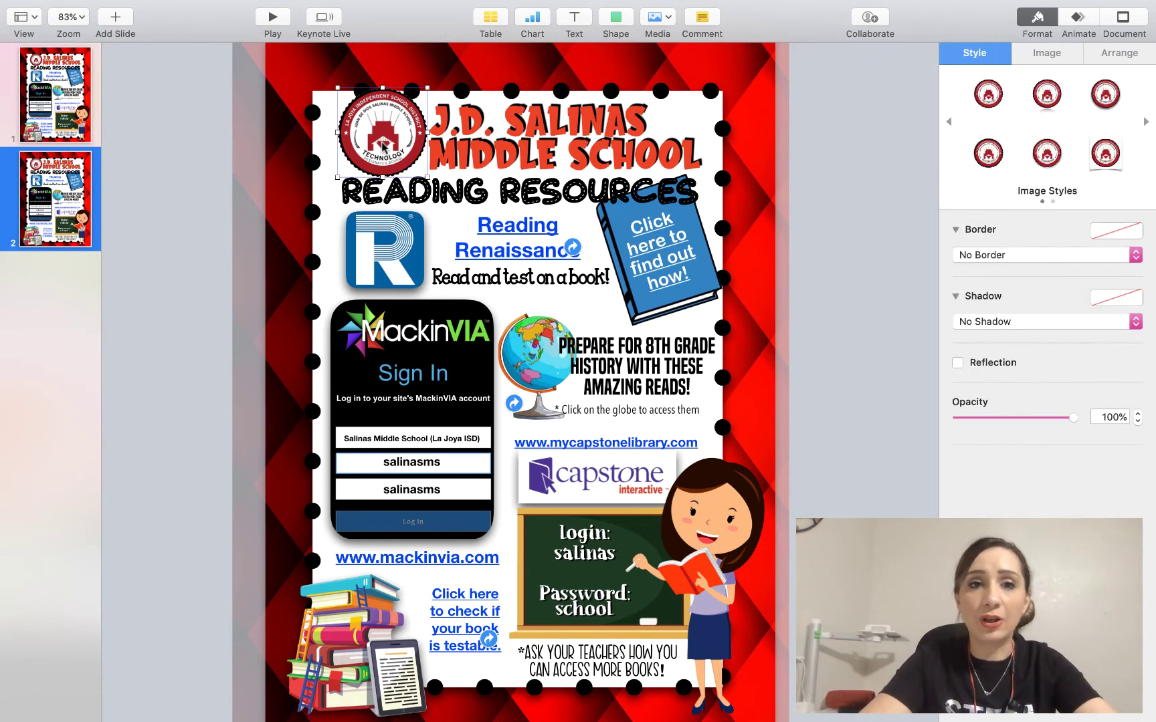
drag(383, 146, 379, 143)
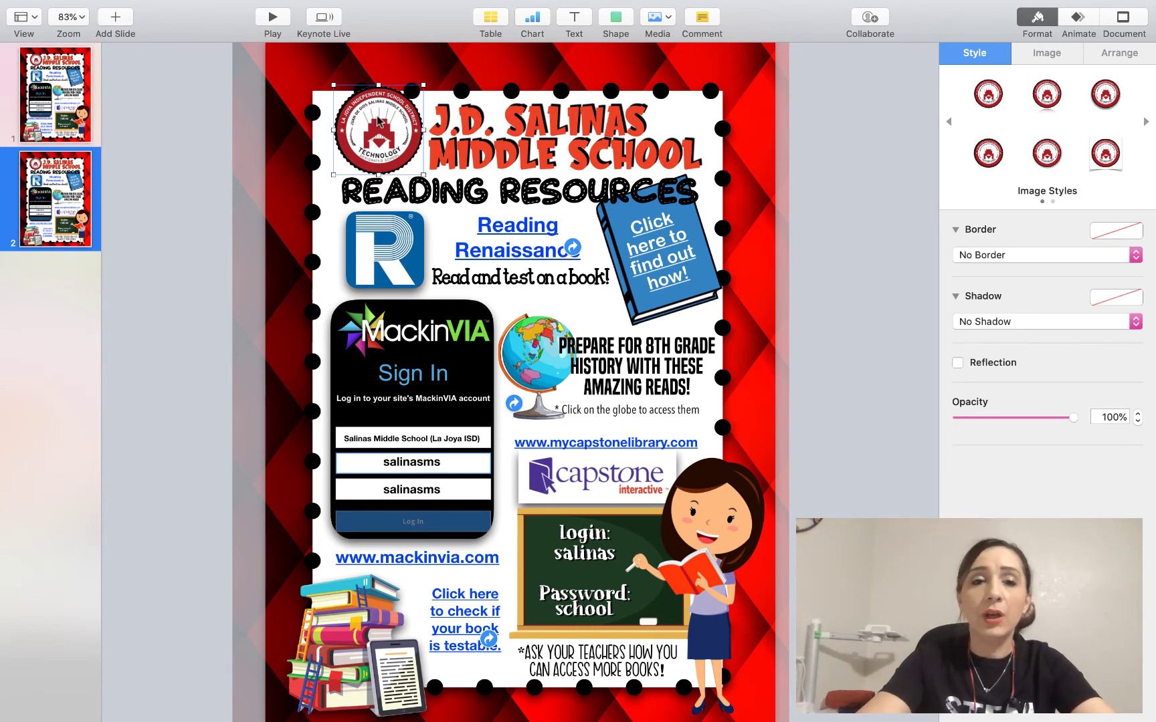
key(ctrl+Up)
key(ctrl+Right)
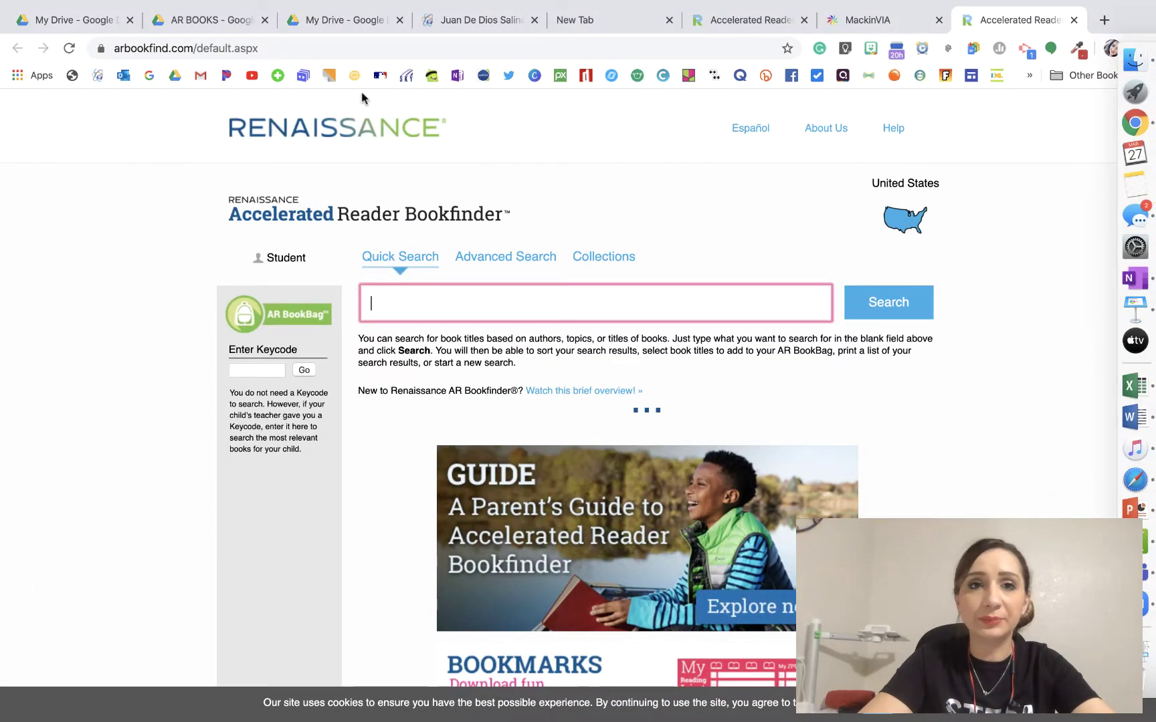
click(482, 20)
click(291, 47)
key(super+c)
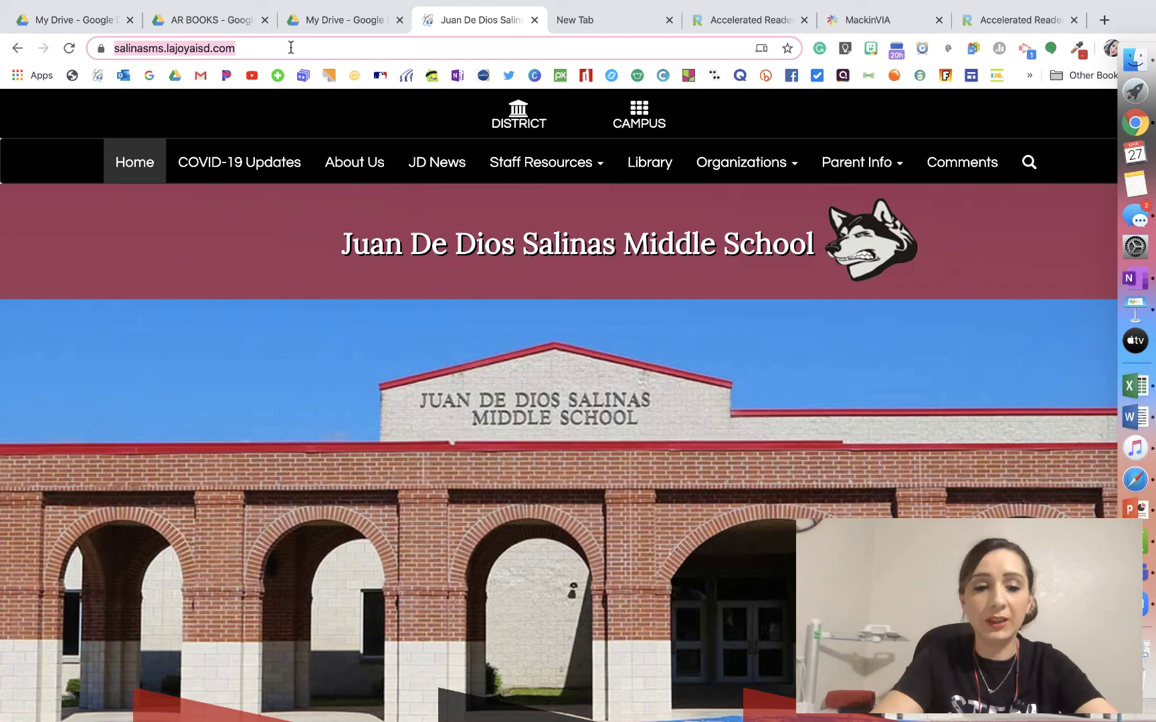
key(ctrl+Up)
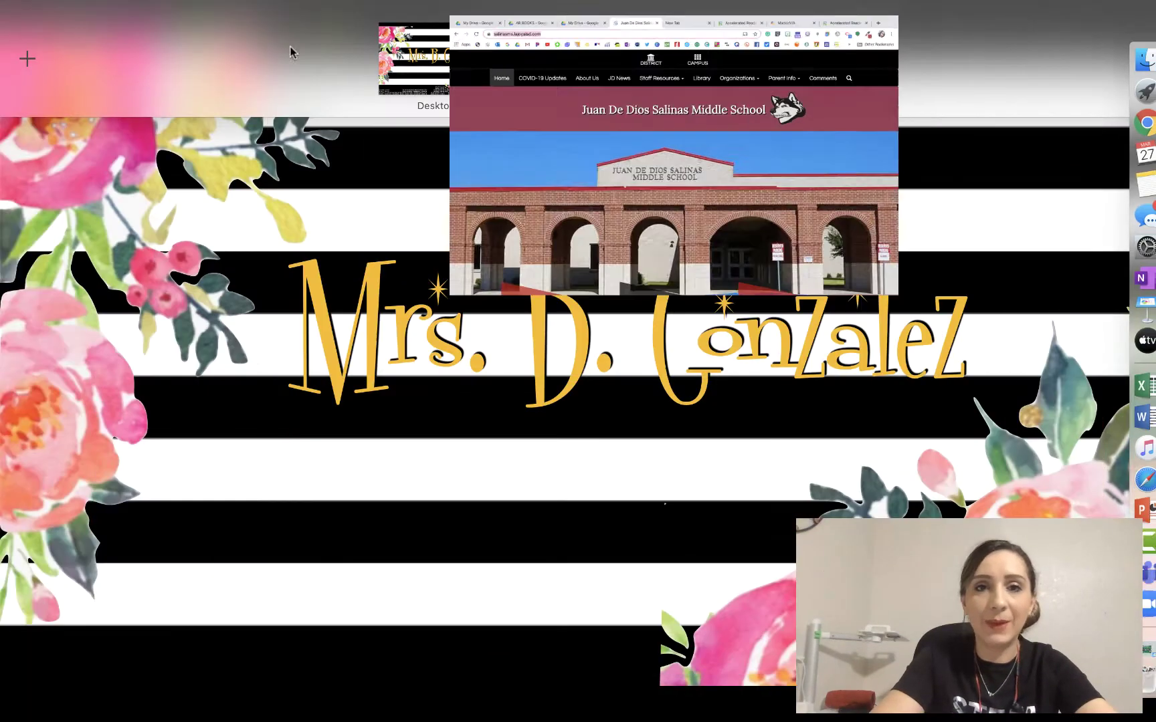
click(523, 56)
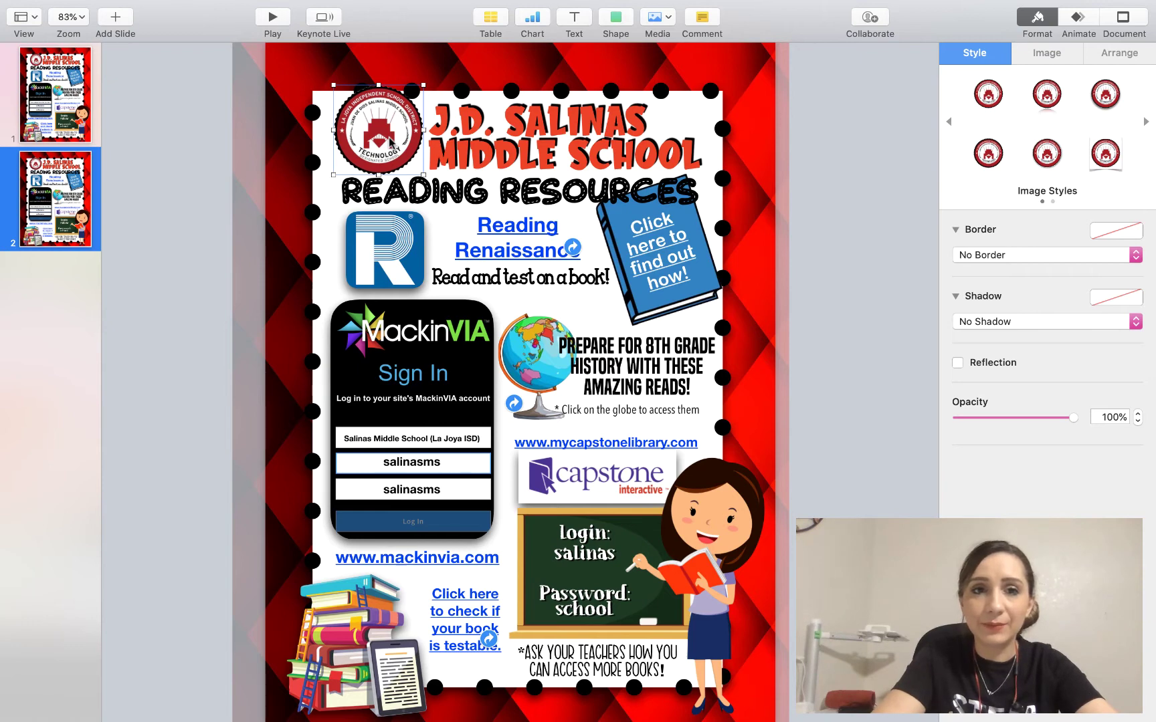
Link the school logo to the copied school website address.
right_click(364, 148)
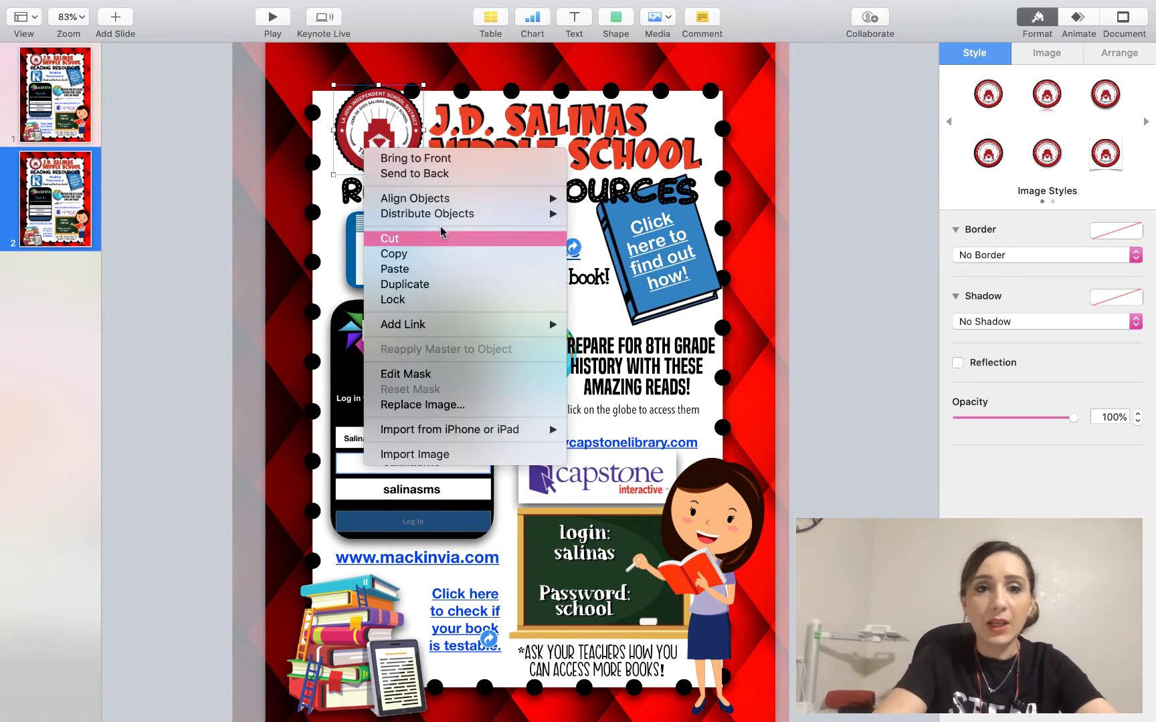
mouse_move(474, 331)
click(614, 340)
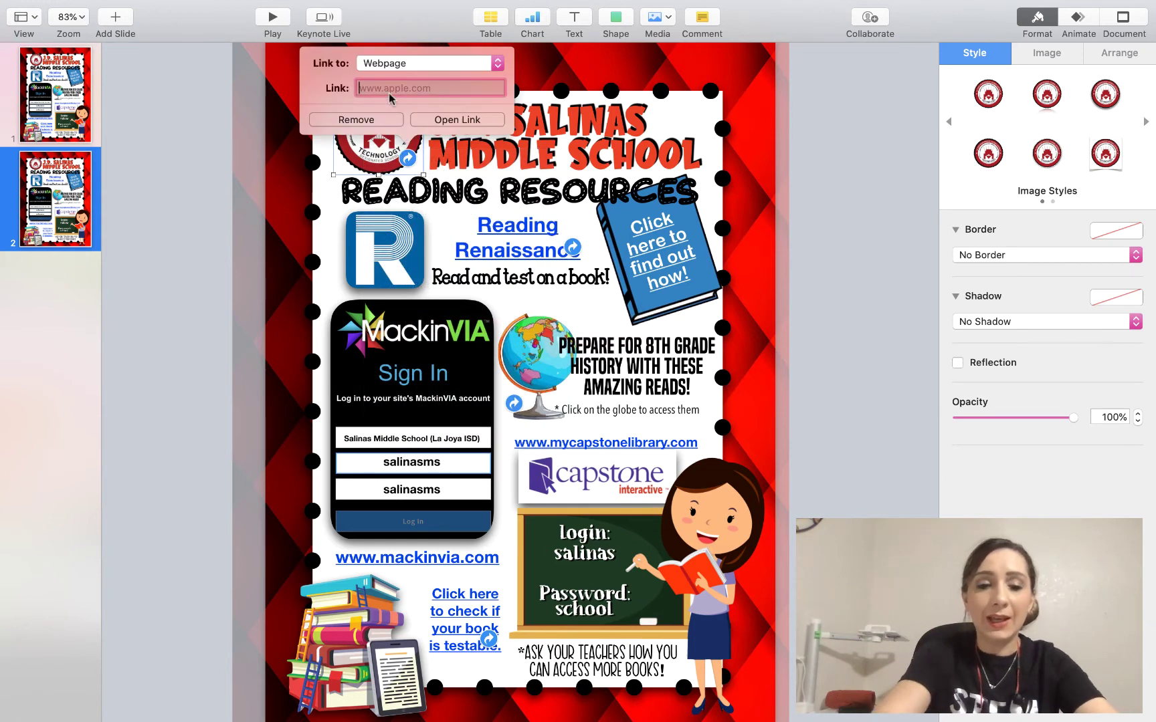
key(super+v)
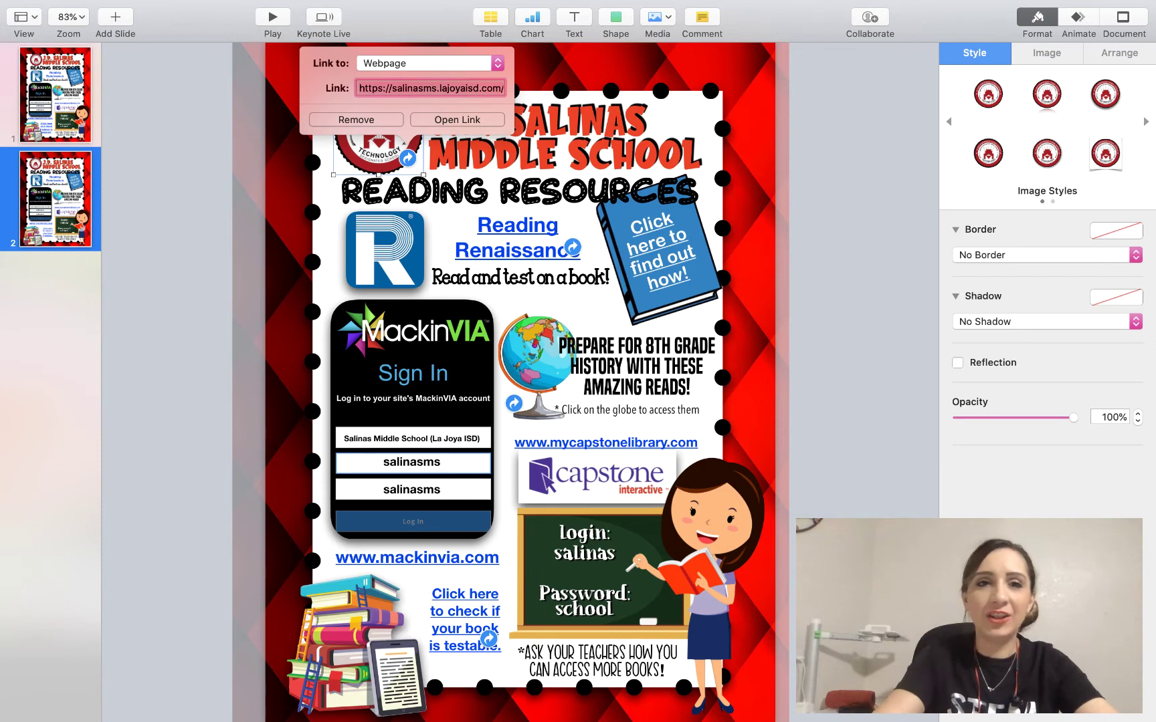
click(246, 262)
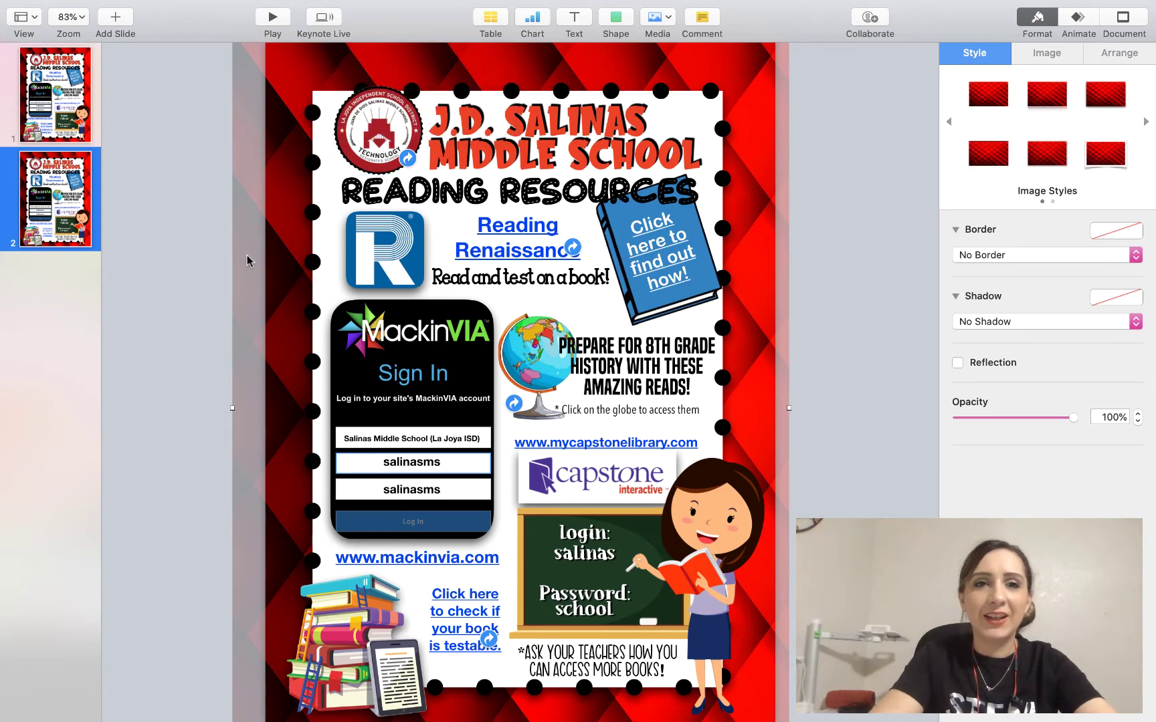
Test the logo link in Chrome, then nudge both blue captions slightly upward.
click(409, 162)
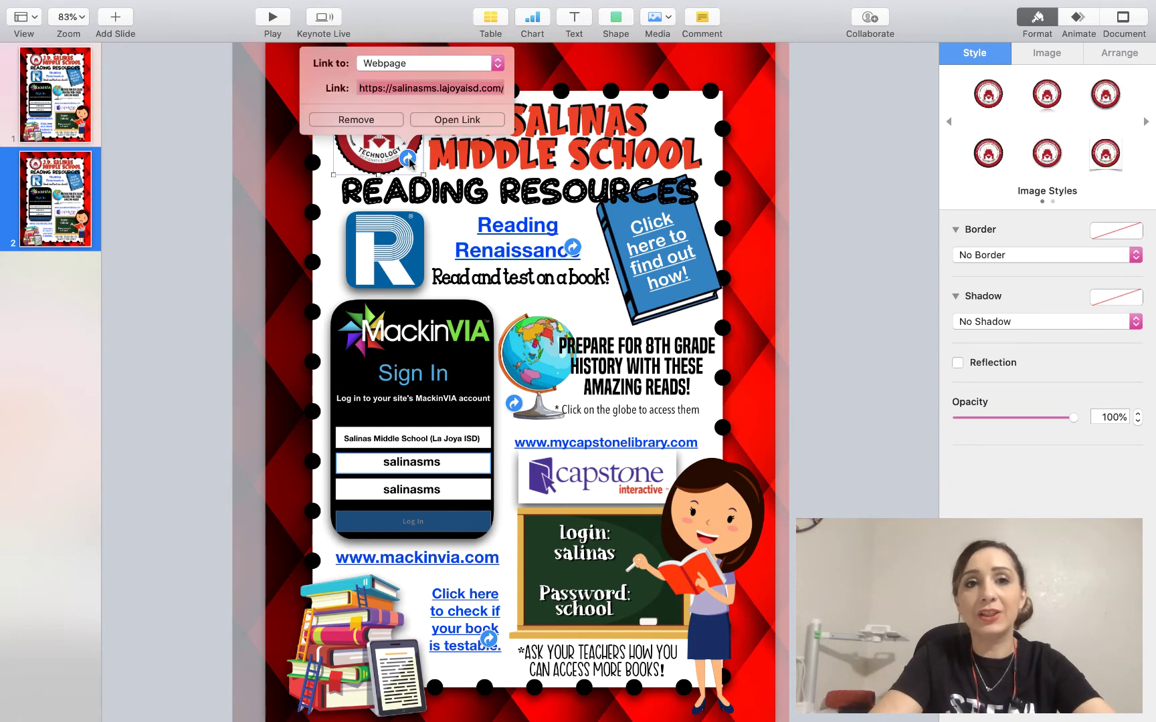
click(449, 117)
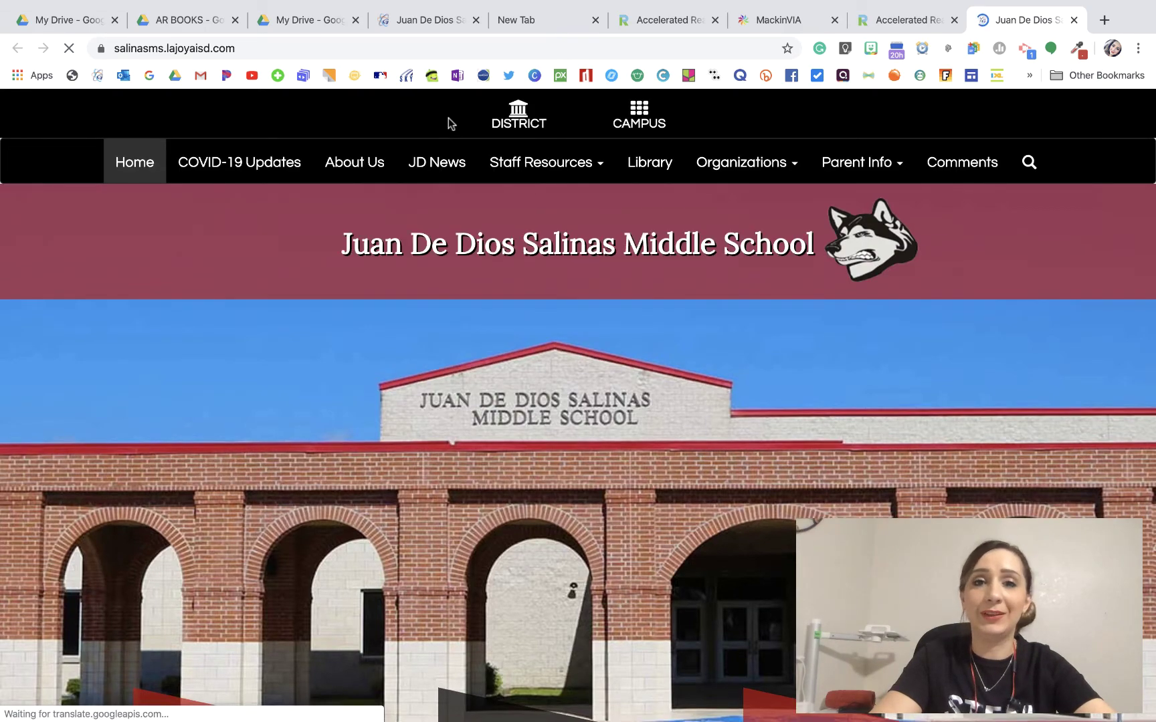
key(super+Tab)
click(622, 31)
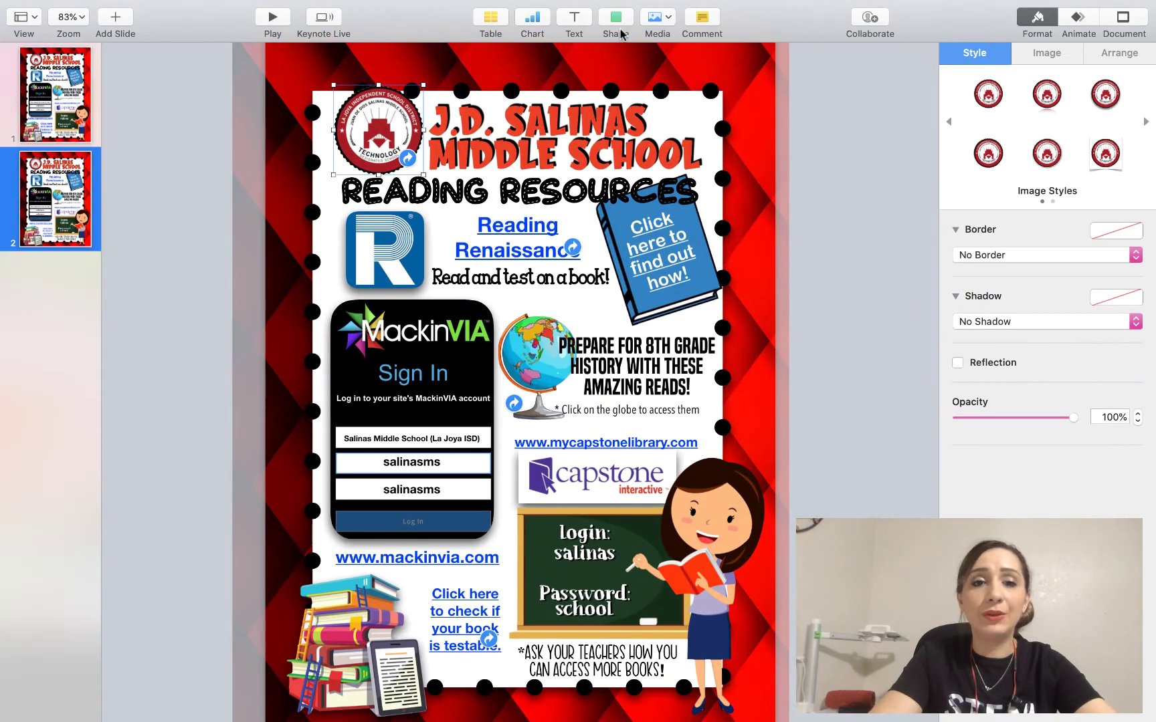
drag(404, 568, 401, 562)
drag(454, 630, 453, 621)
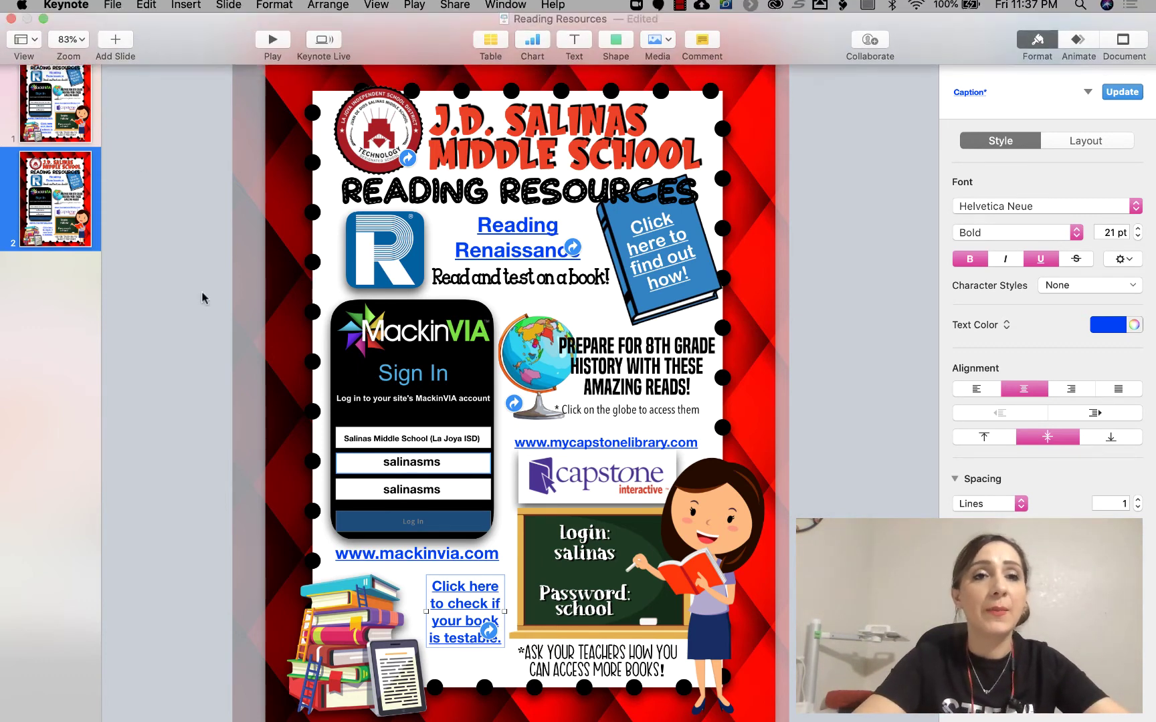
Export the flyer via File > Export To > PDF as 'Reading Resources' on the iCloud Desktop.
click(204, 314)
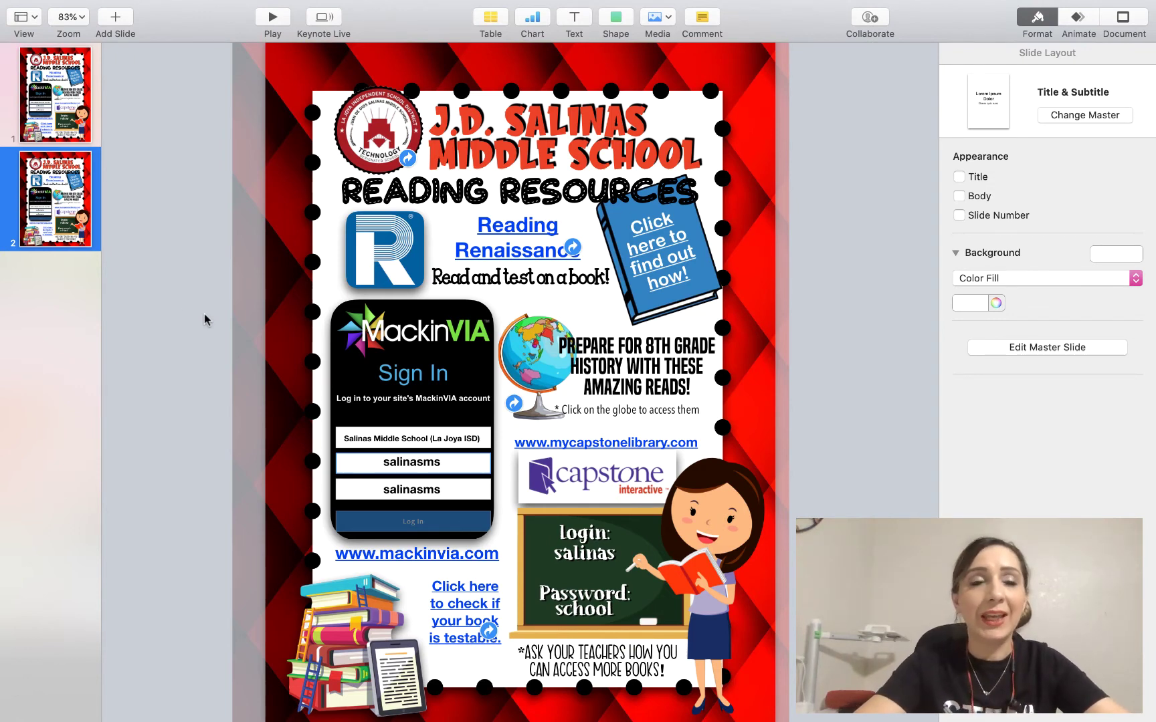
mouse_move(109, 7)
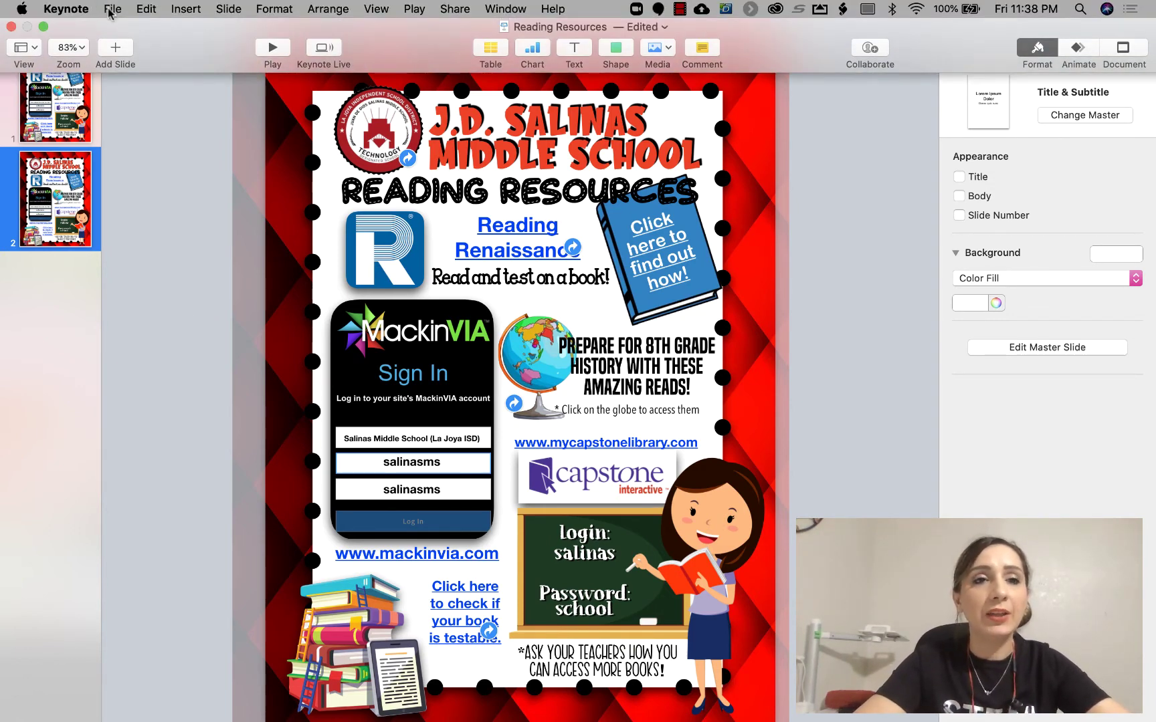
click(109, 10)
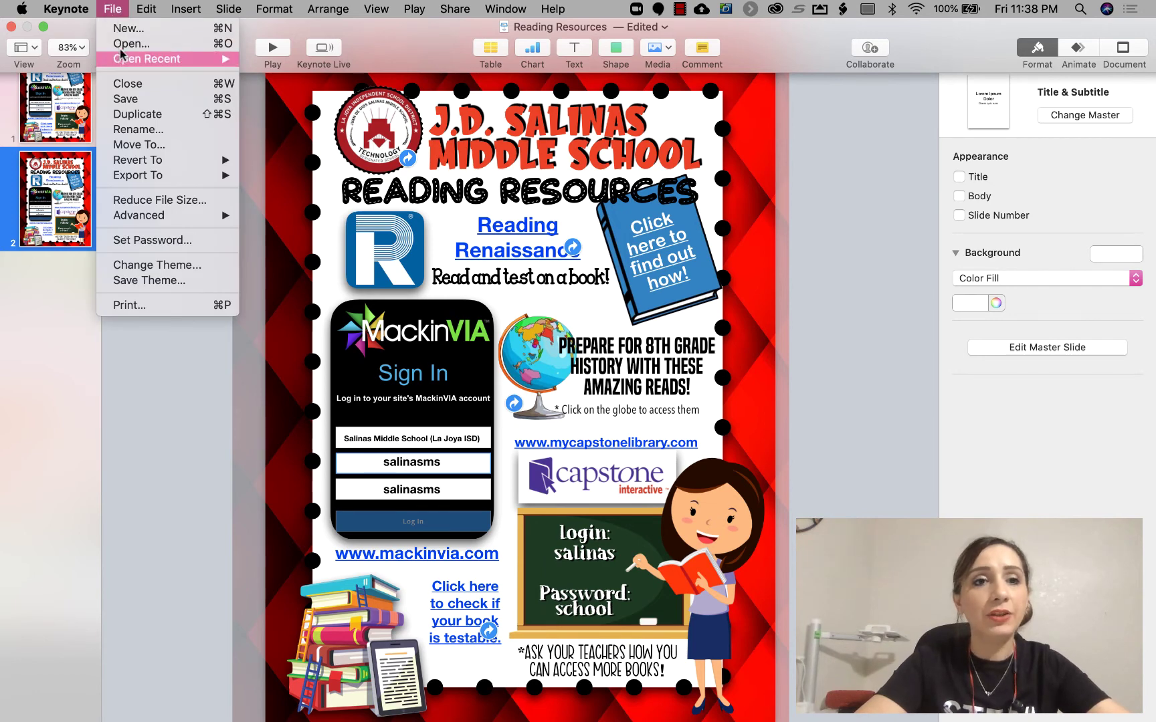
mouse_move(132, 180)
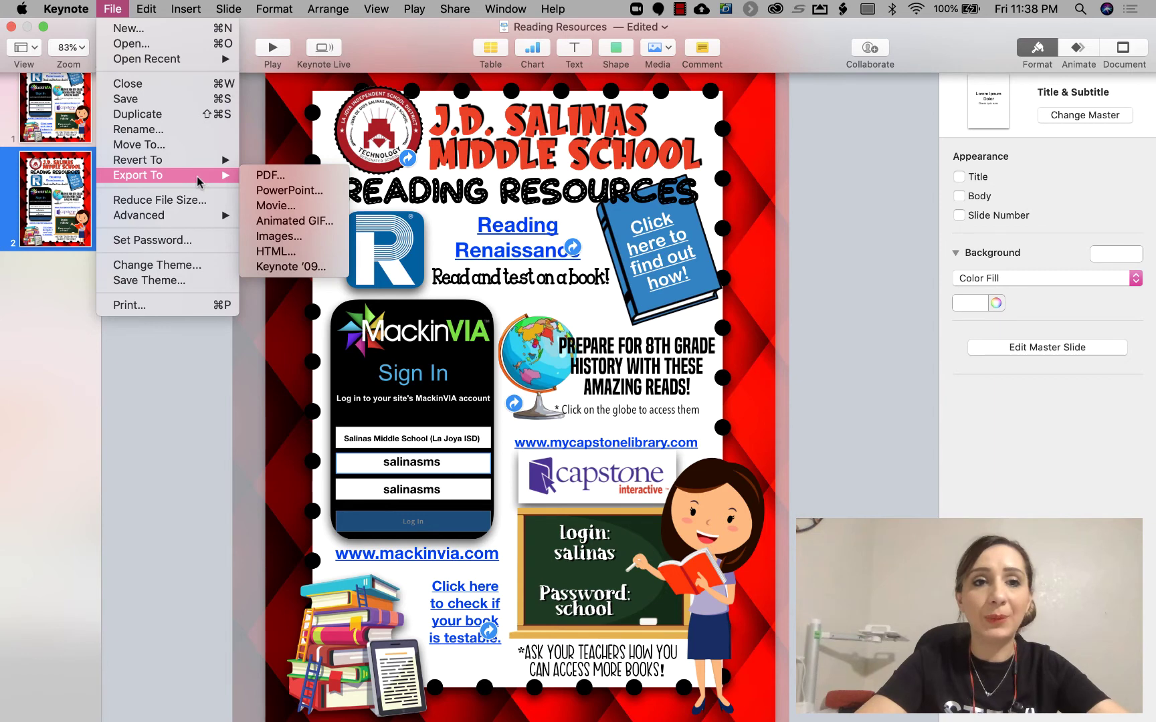
click(256, 178)
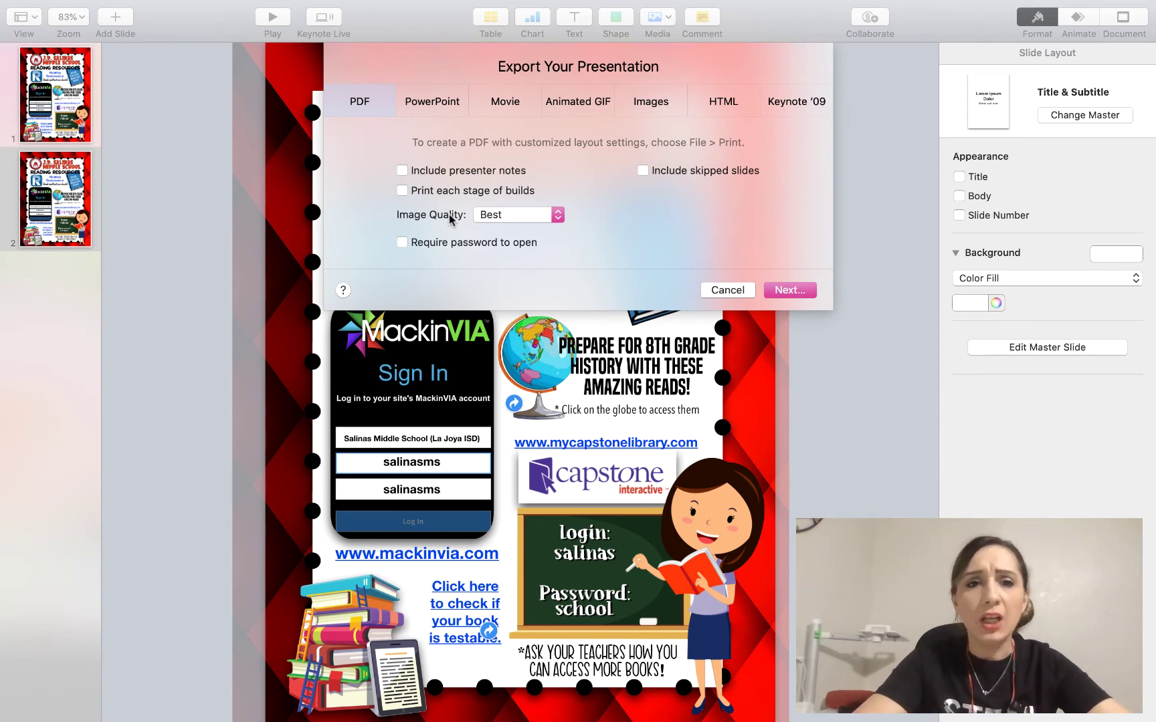
click(791, 290)
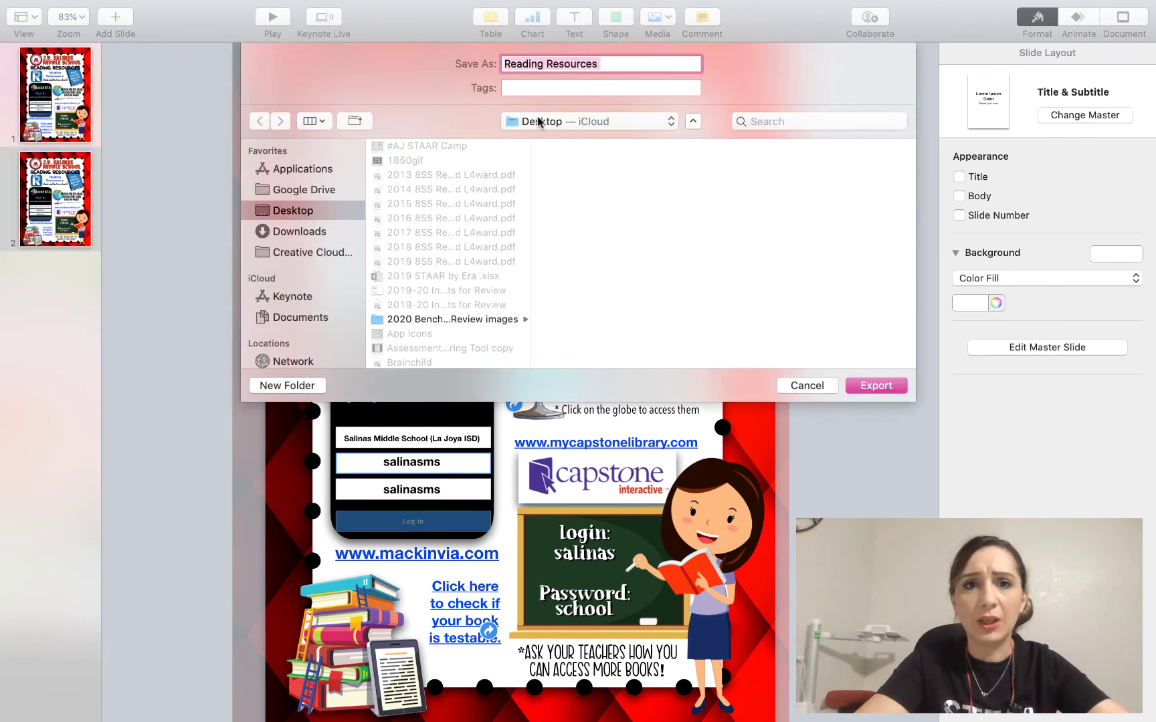
click(877, 385)
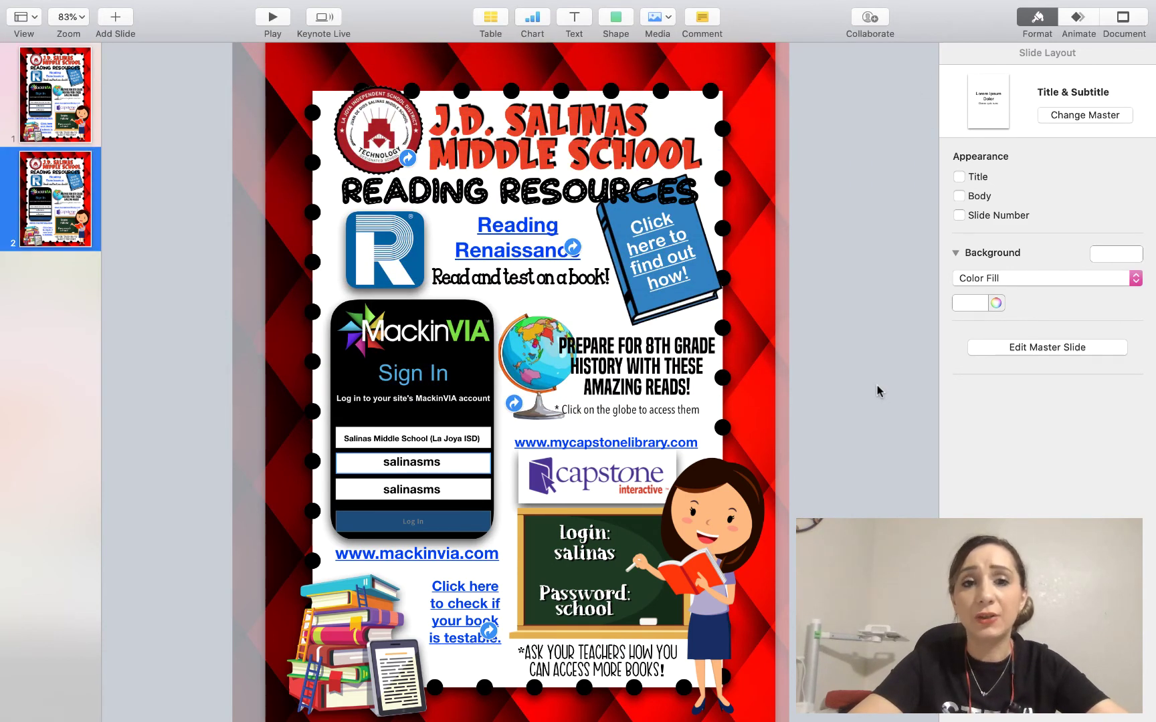
Open Reading Resources from the desktop's PDF Documents stack and view page 2 full screen in Preview.
key(ctrl+Left)
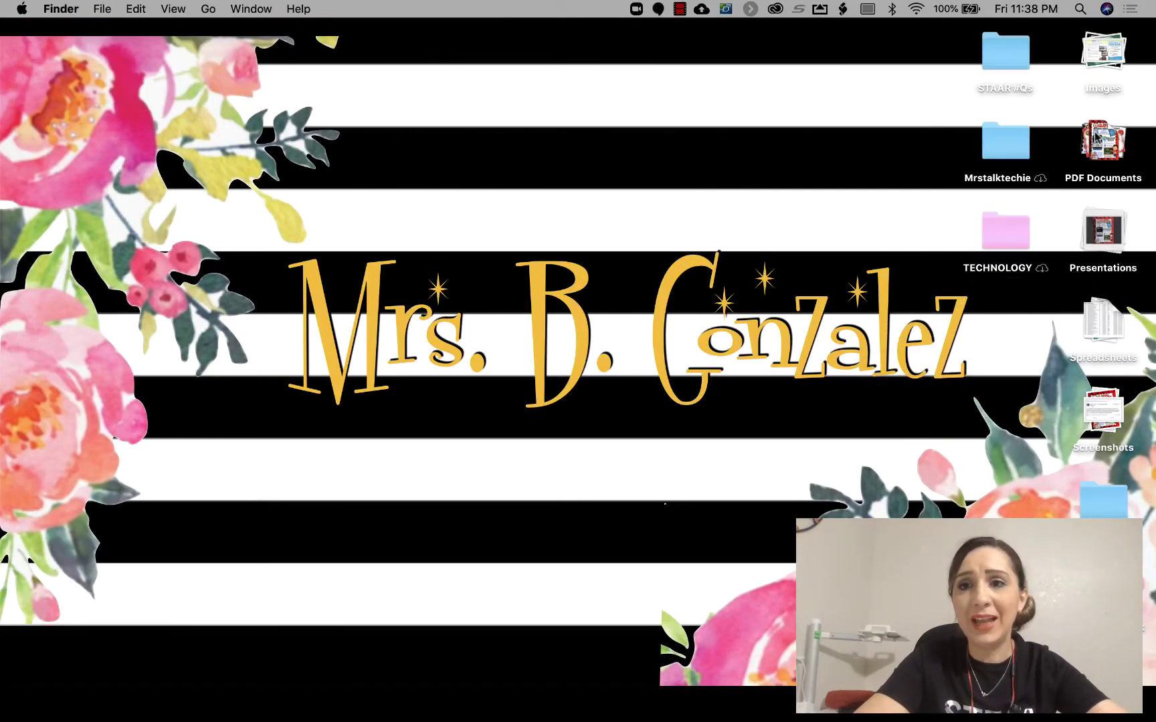
click(1105, 143)
double_click(1104, 230)
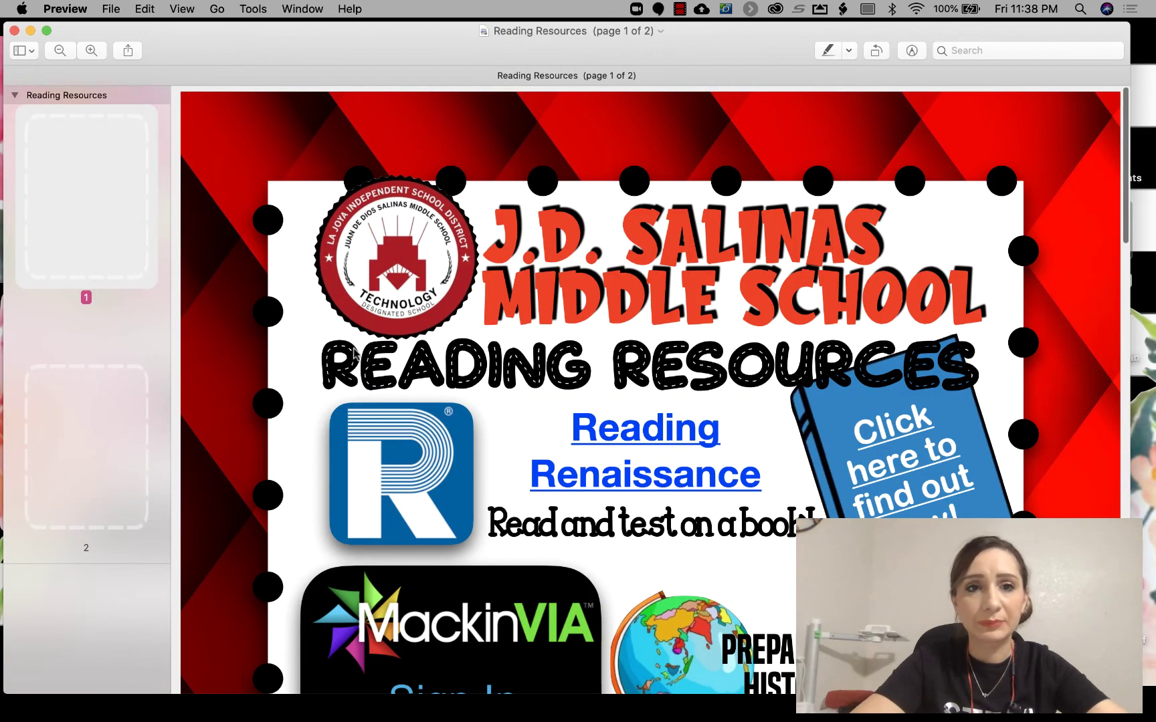
click(104, 454)
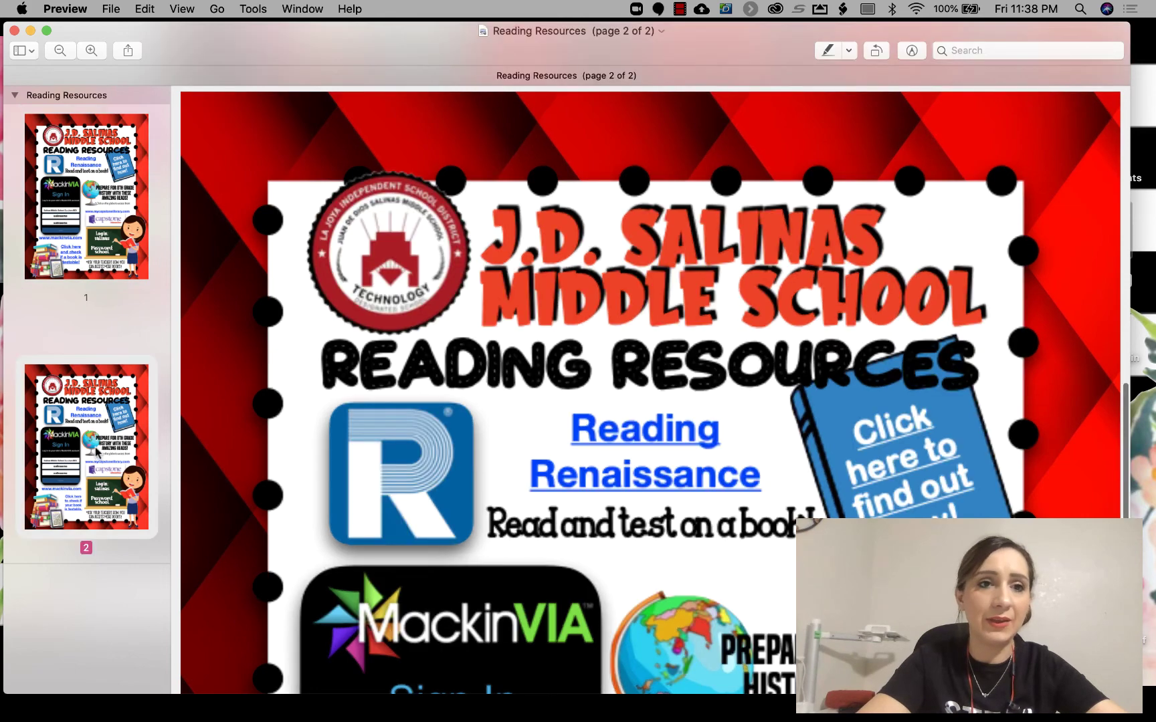
click(46, 30)
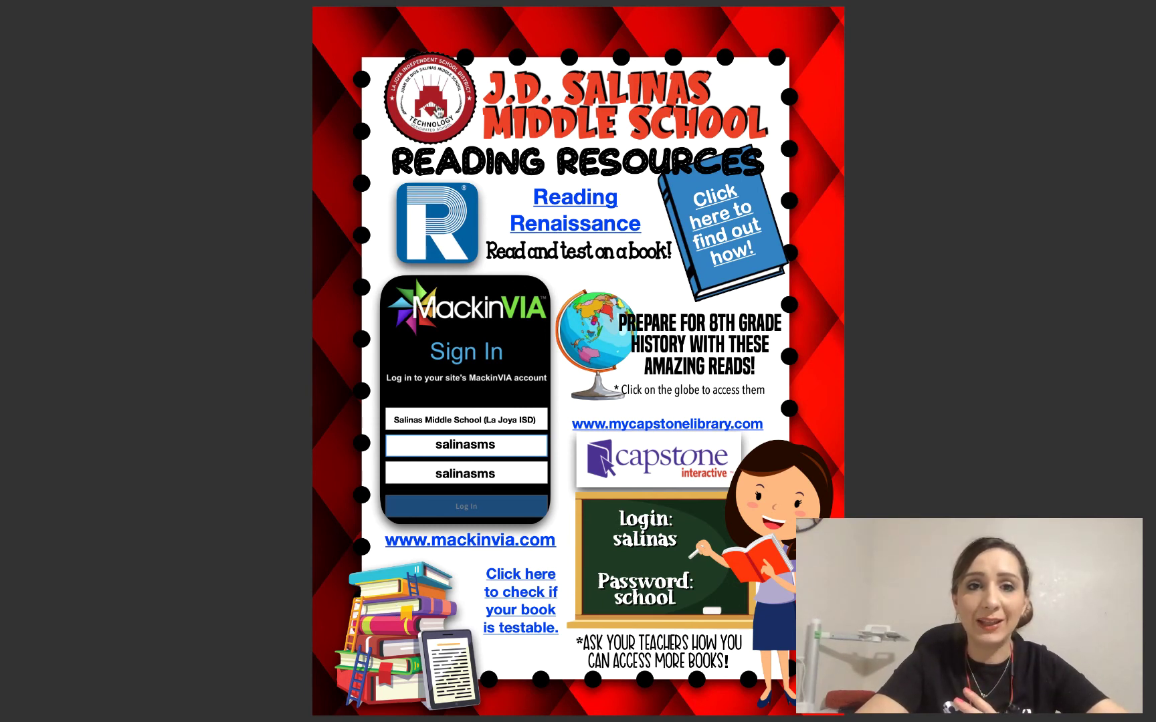
click(513, 582)
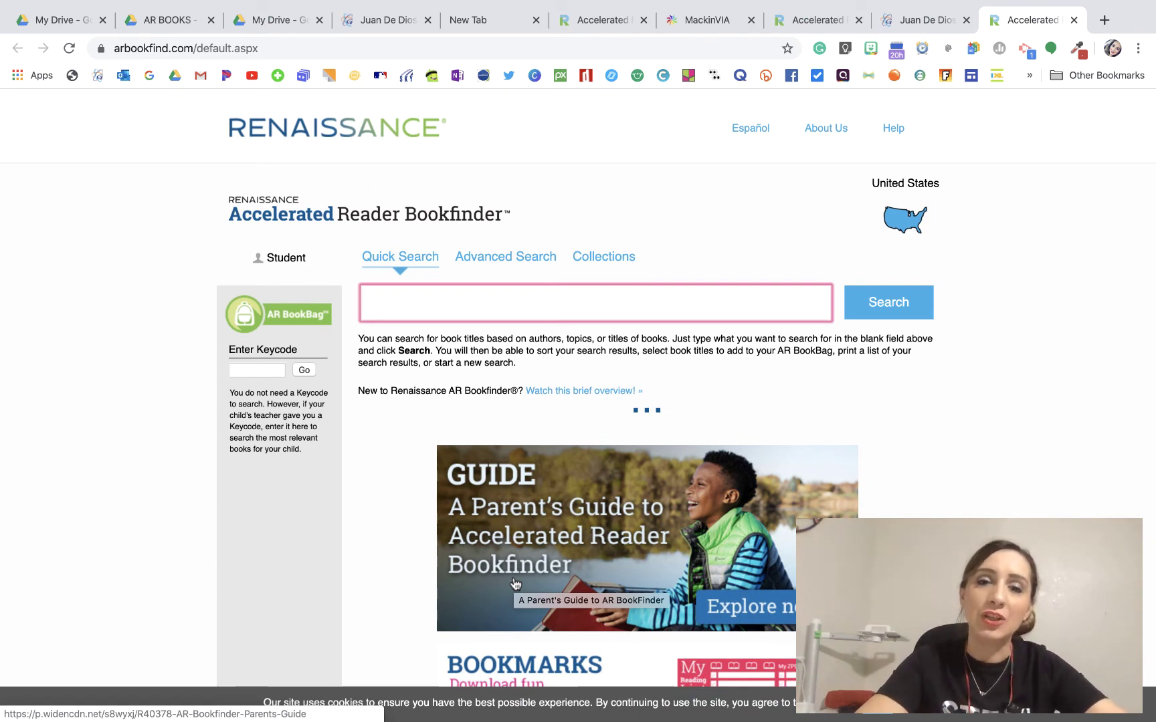
key(ctrl+Up)
click(527, 79)
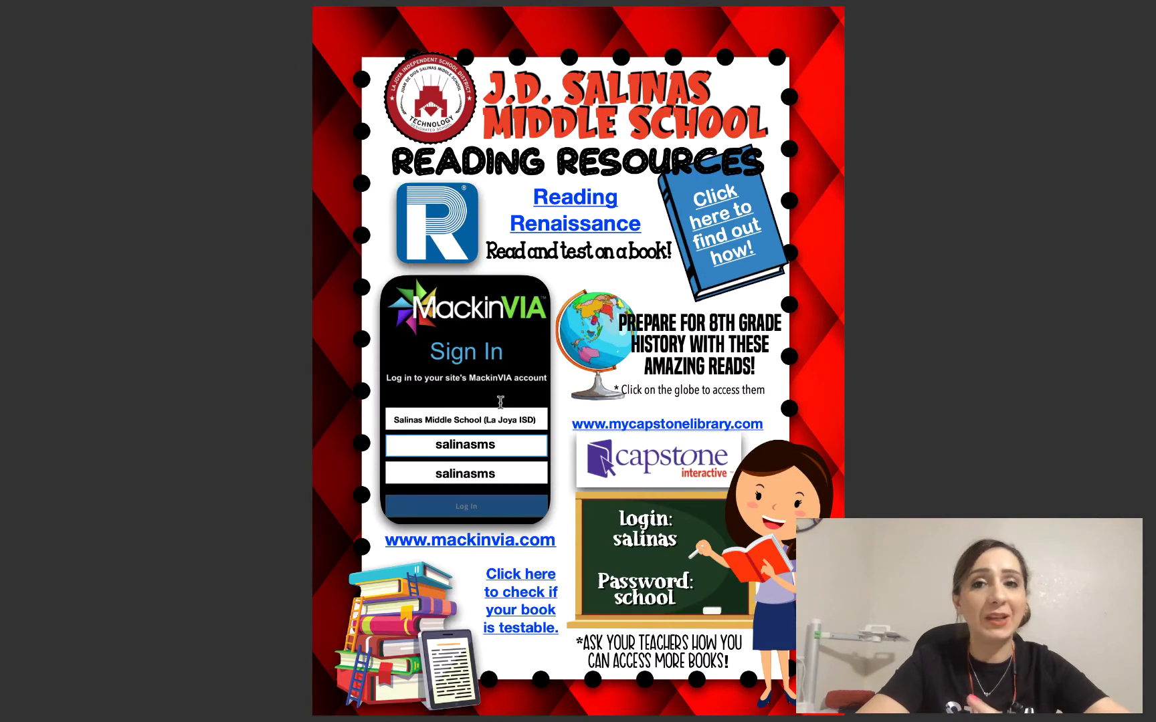